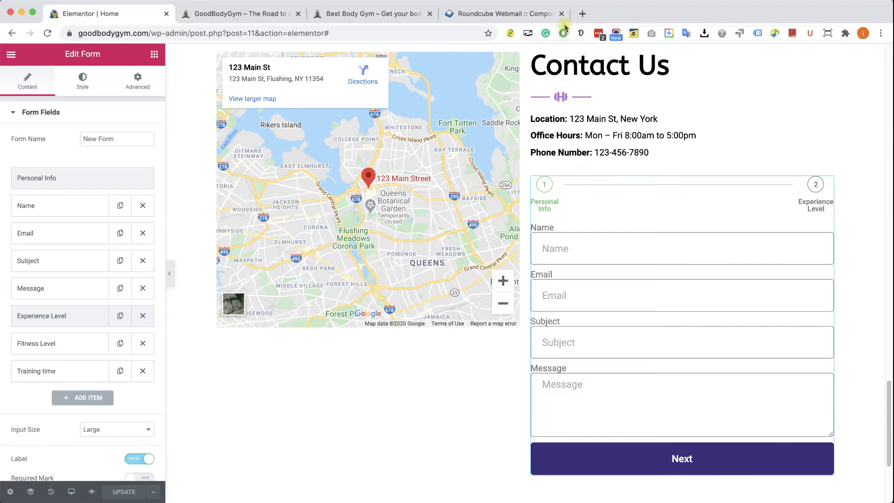
Step: Close the webmail tab, reload the live GoodBodyGym page and compare it with the Best Body Gym site
{"action": "left_click", "coordinate": [561, 14]}
{"action": "left_click", "coordinate": [217, 15]}
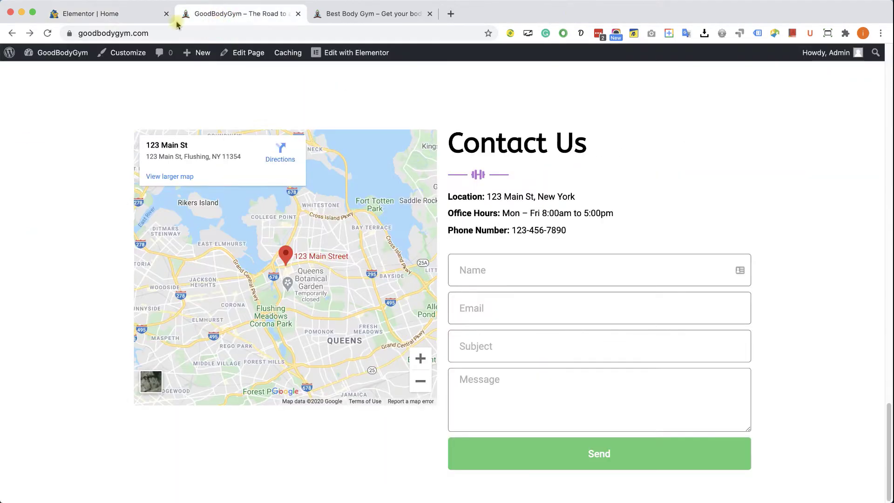
{"action": "left_click", "coordinate": [91, 56]}
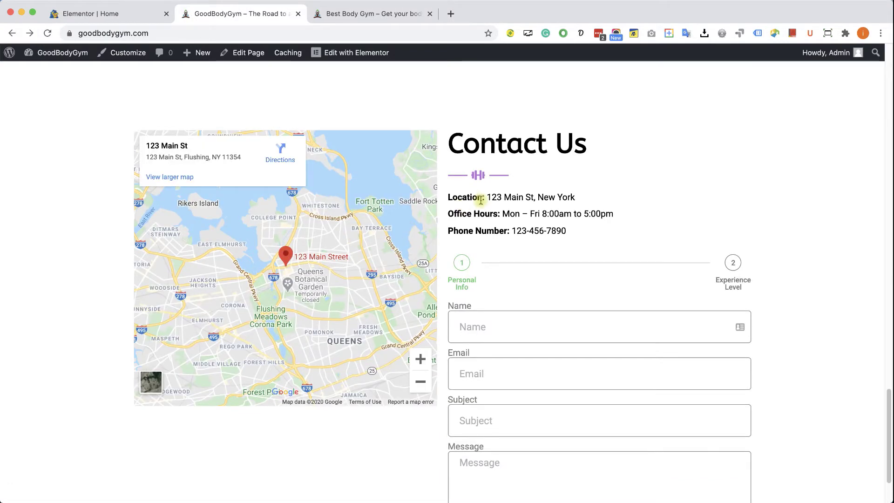
{"action": "left_click", "coordinate": [374, 14]}
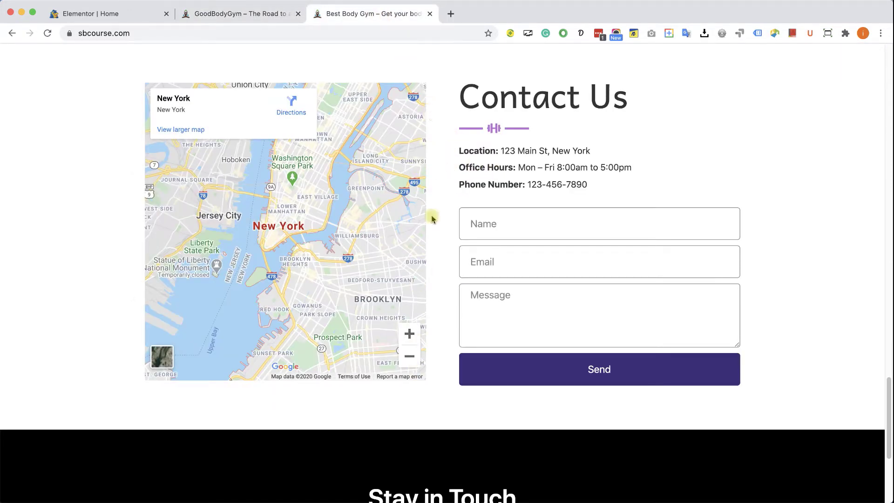
{"action": "left_click", "coordinate": [231, 15]}
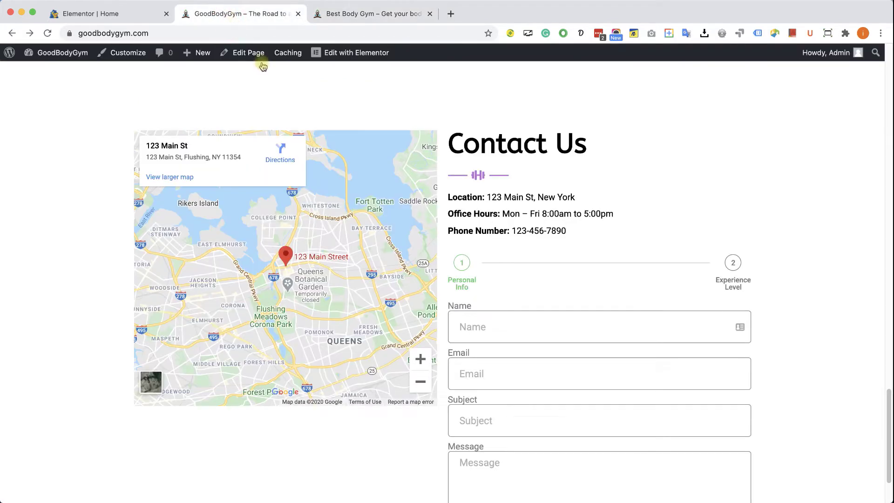
{"action": "scroll", "coordinate": [418, 255], "scroll_direction": "down", "scroll_amount": 3}
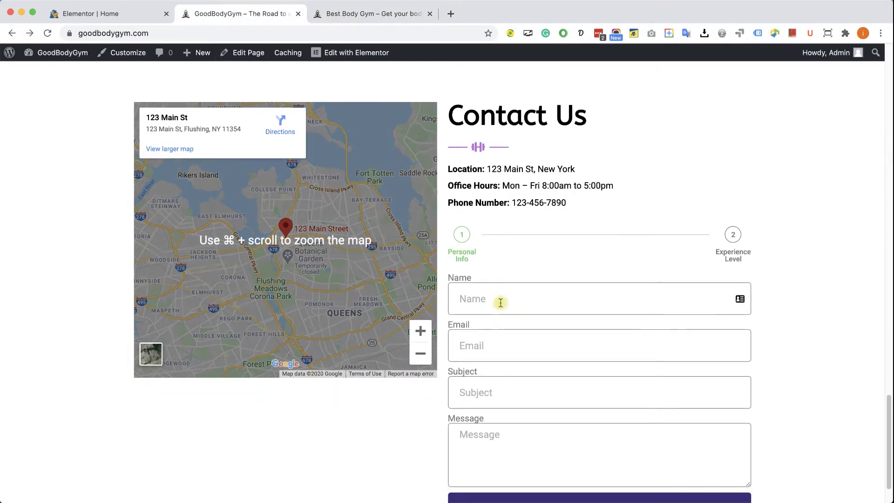
Step: Back in the editor, give the map column an unlinked right padding of 38 px
{"action": "left_click", "coordinate": [124, 13]}
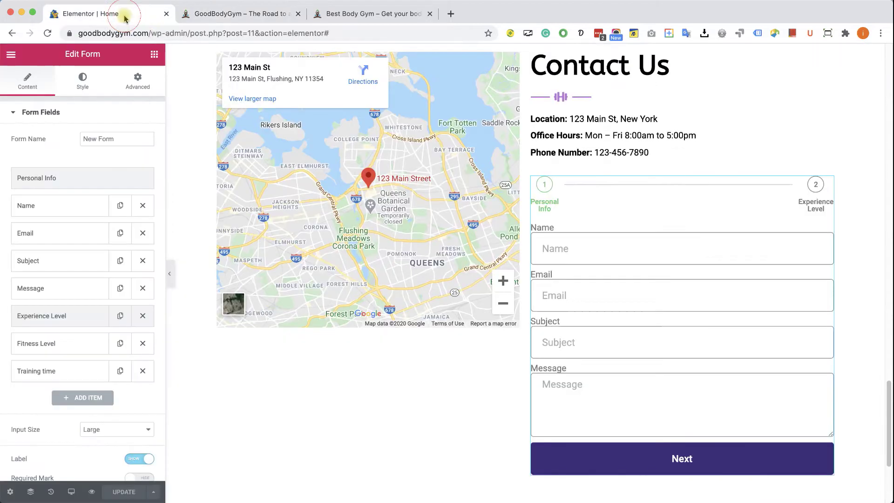
{"action": "scroll", "coordinate": [286, 206], "scroll_direction": "up", "scroll_amount": 3}
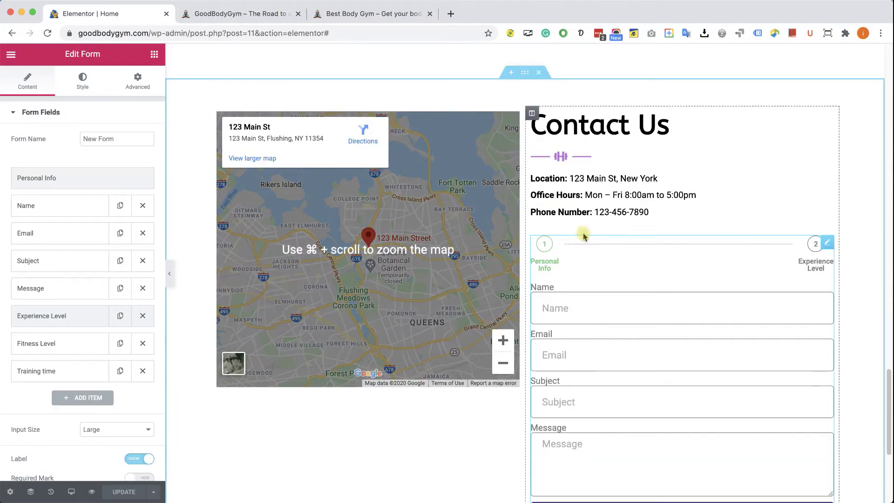
{"action": "mouse_move", "coordinate": [217, 114]}
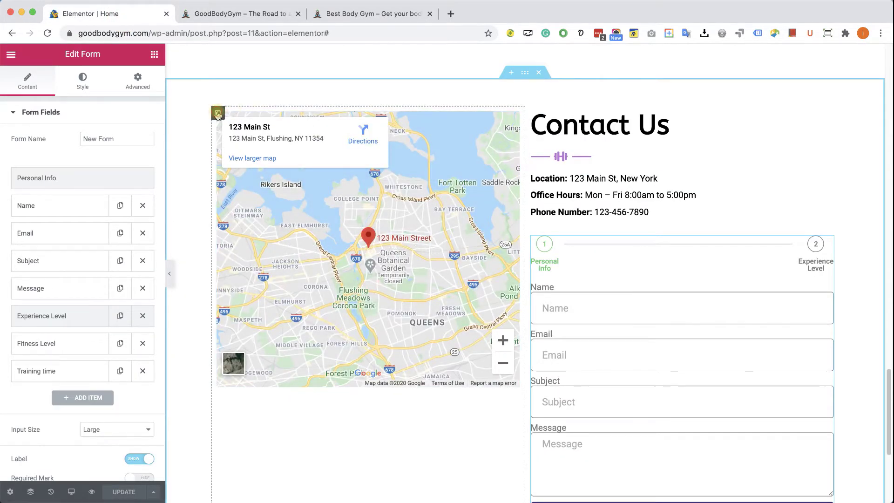
{"action": "left_click", "coordinate": [217, 113]}
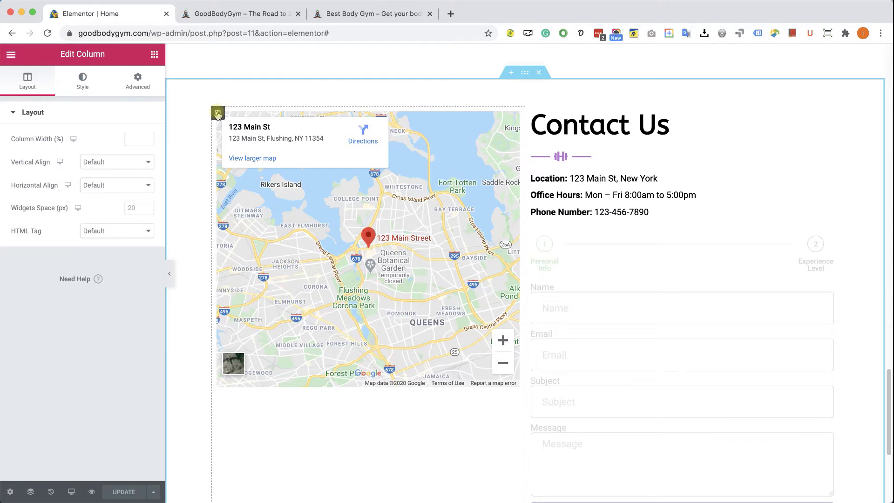
{"action": "left_click", "coordinate": [139, 84]}
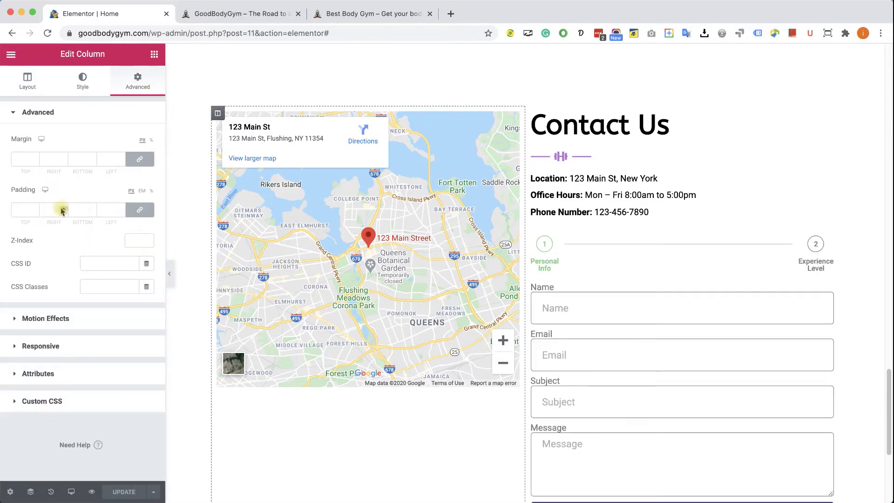
{"action": "left_click", "coordinate": [134, 211]}
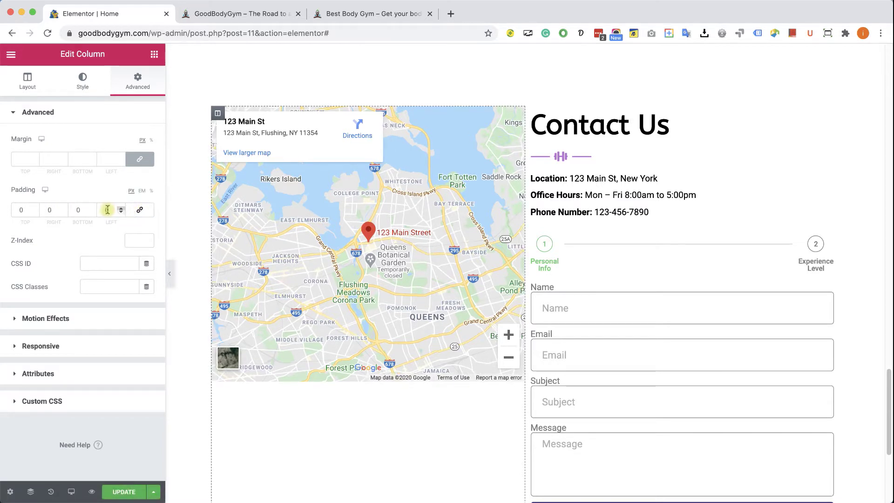
{"action": "left_click", "coordinate": [64, 208]}
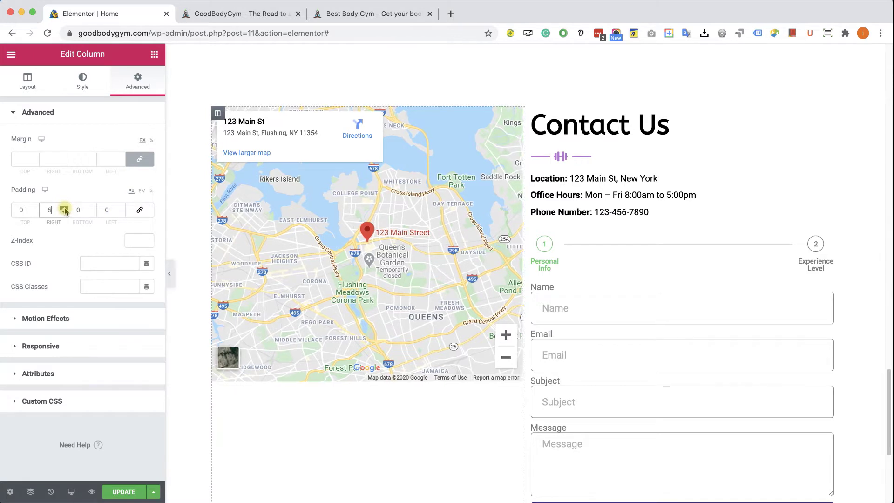
{"action": "left_click", "coordinate": [64, 208]}
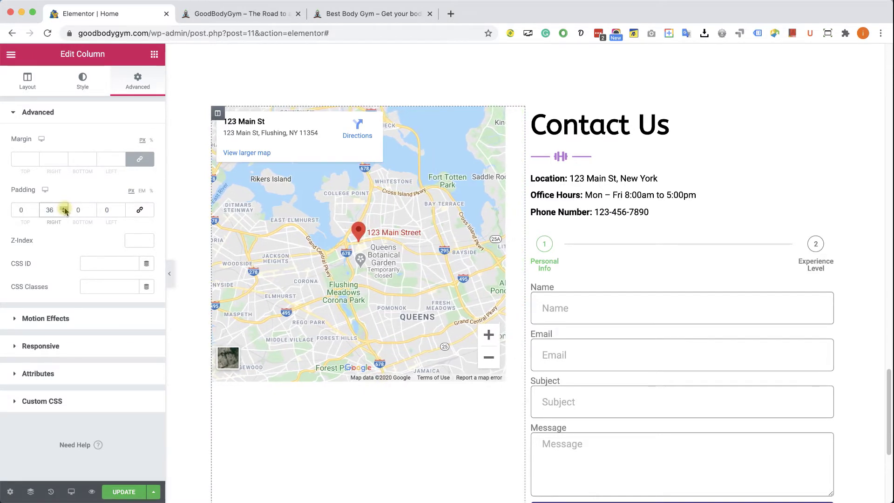
{"action": "left_click", "coordinate": [64, 208]}
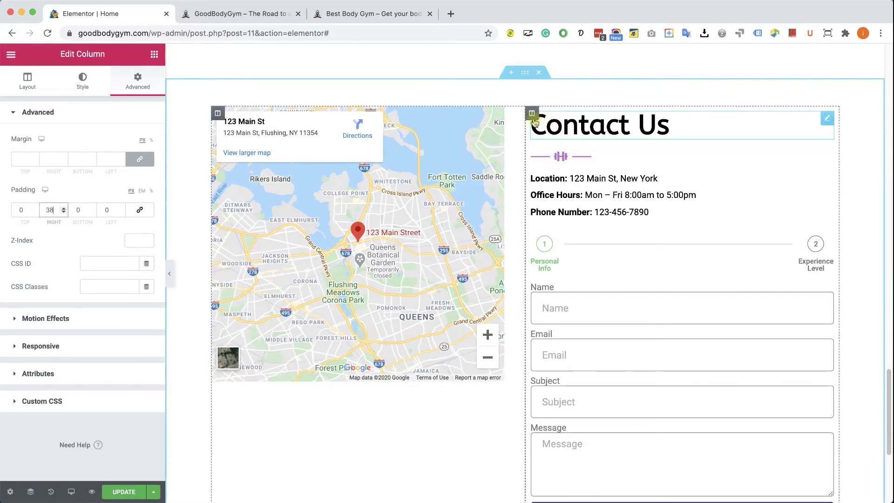
Step: Give the Contact Us column an unlinked left padding of 39 px
{"action": "left_click", "coordinate": [532, 115]}
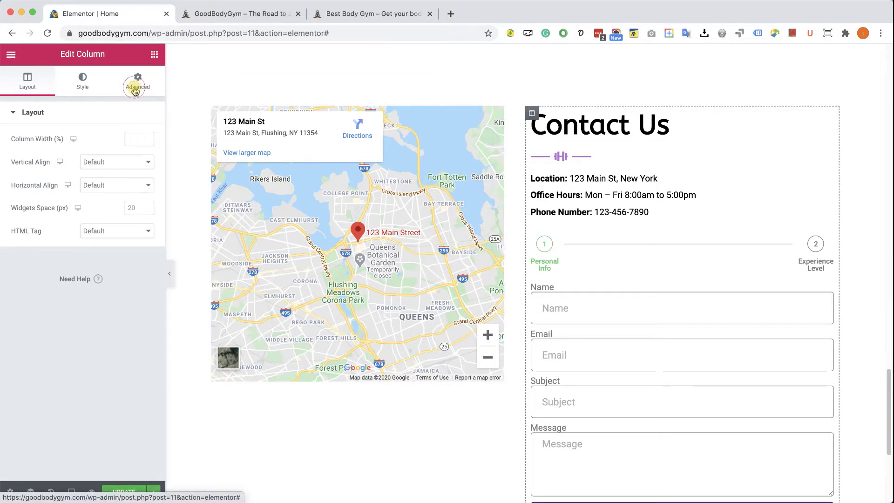
{"action": "left_click", "coordinate": [135, 90]}
{"action": "left_click", "coordinate": [140, 209]}
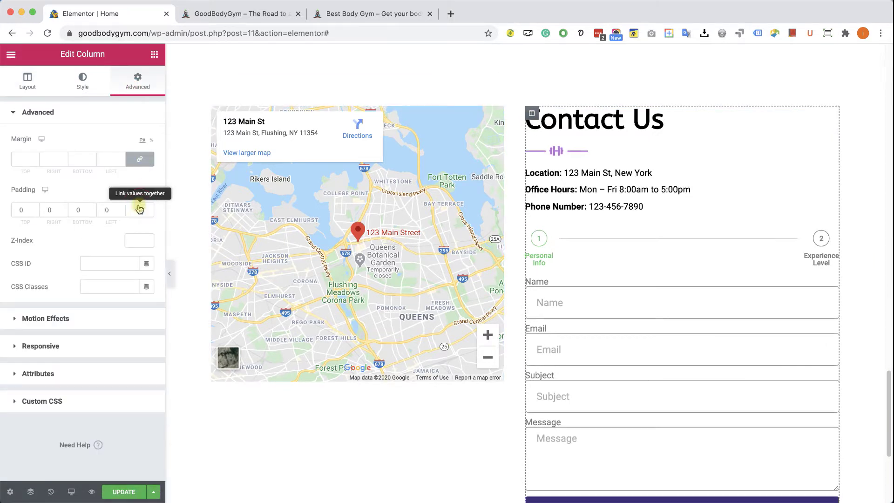
{"action": "left_click", "coordinate": [120, 210]}
{"action": "type", "text": "1"}
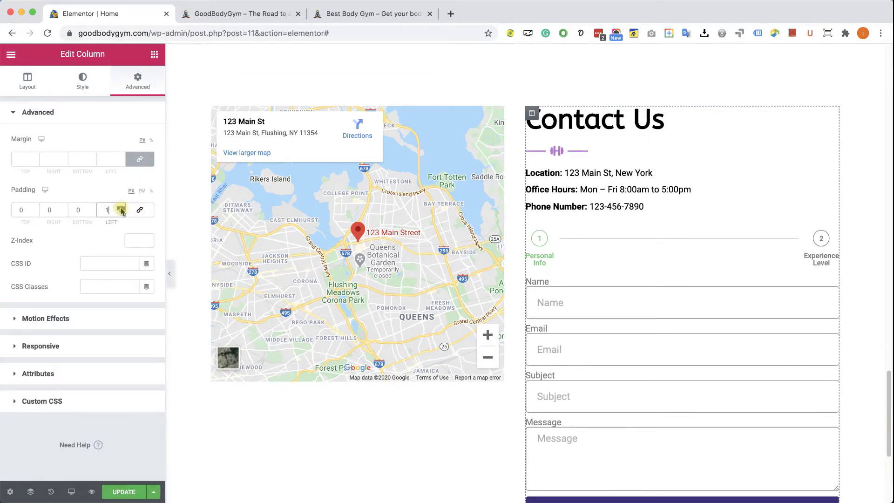
{"action": "left_click_drag", "start_coordinate": [121, 211], "coordinate": [120, 211]}
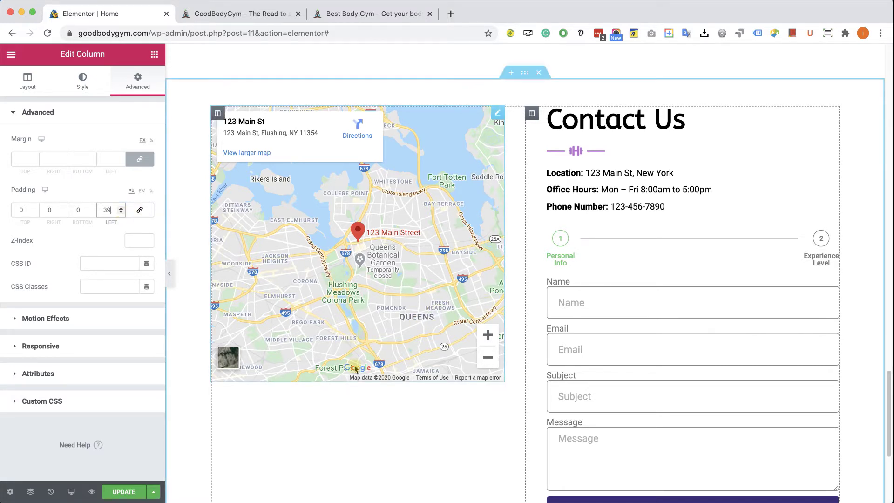
Step: Restore the 'Form Item Next Button Edited' history entry to undo the column padding
{"action": "left_click", "coordinate": [51, 492]}
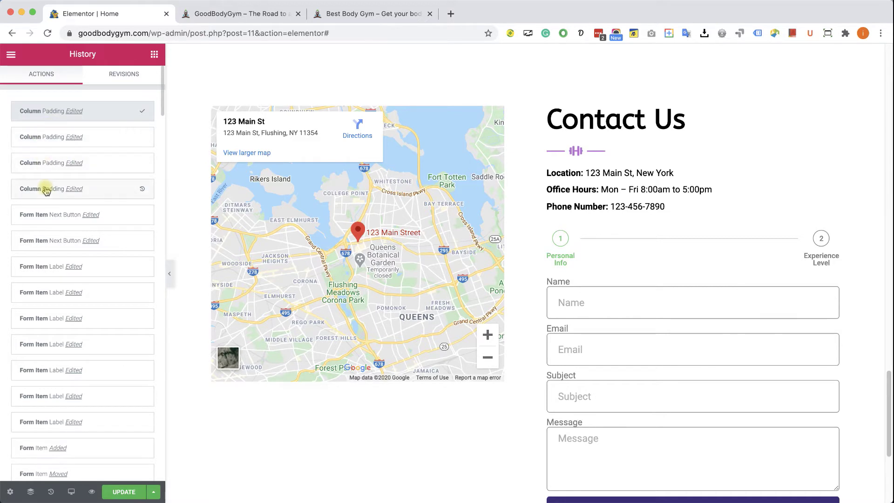
{"action": "left_click", "coordinate": [120, 220]}
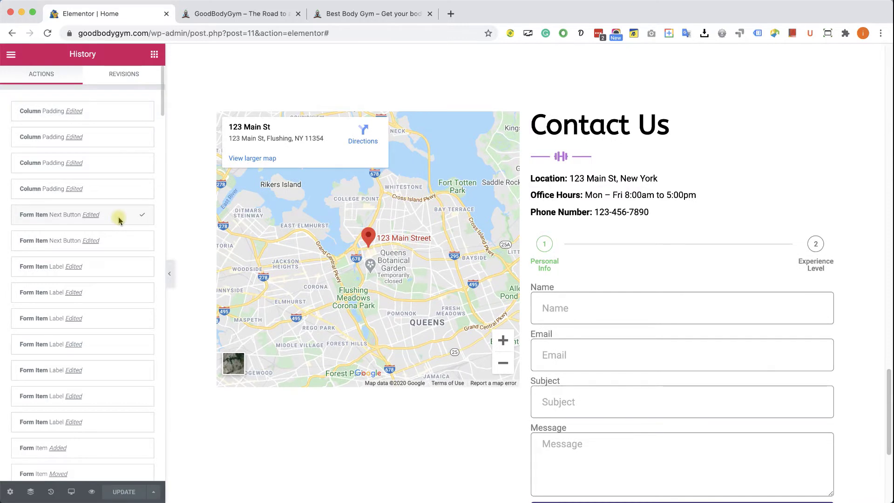
{"action": "scroll", "coordinate": [674, 309], "scroll_direction": "down", "scroll_amount": 2}
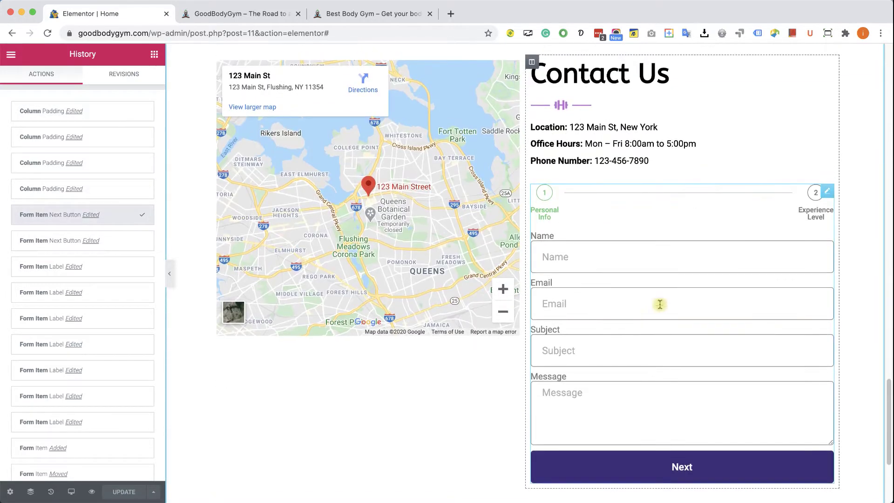
{"action": "scroll", "coordinate": [659, 298], "scroll_direction": "up", "scroll_amount": 2}
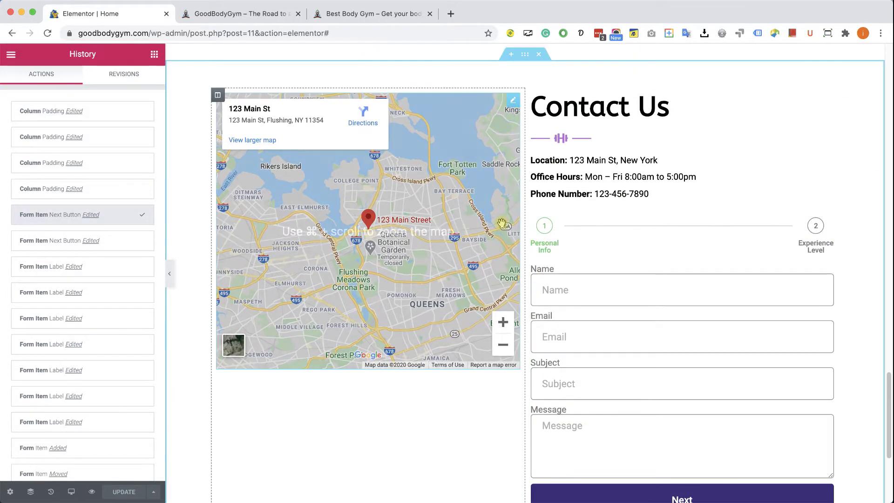
Step: Set the Contact Us section's Columns Gap to Wider, trying Wide first
{"action": "left_click", "coordinate": [525, 55]}
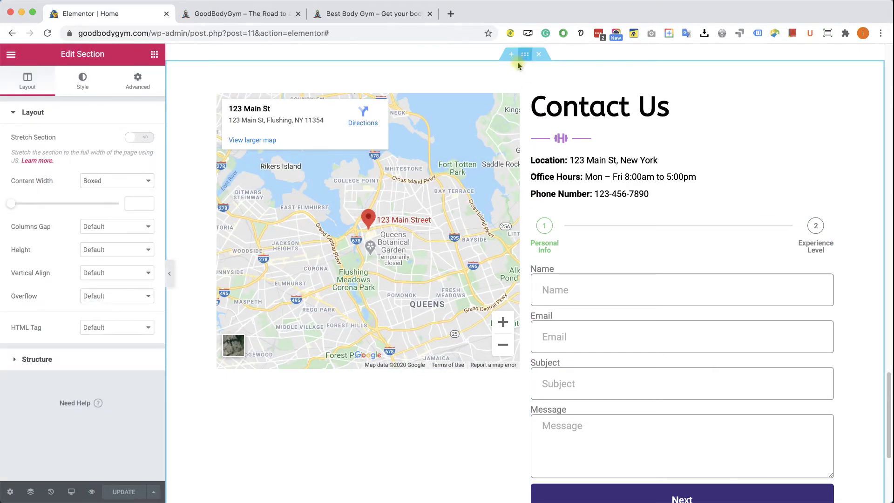
{"action": "left_click", "coordinate": [96, 232]}
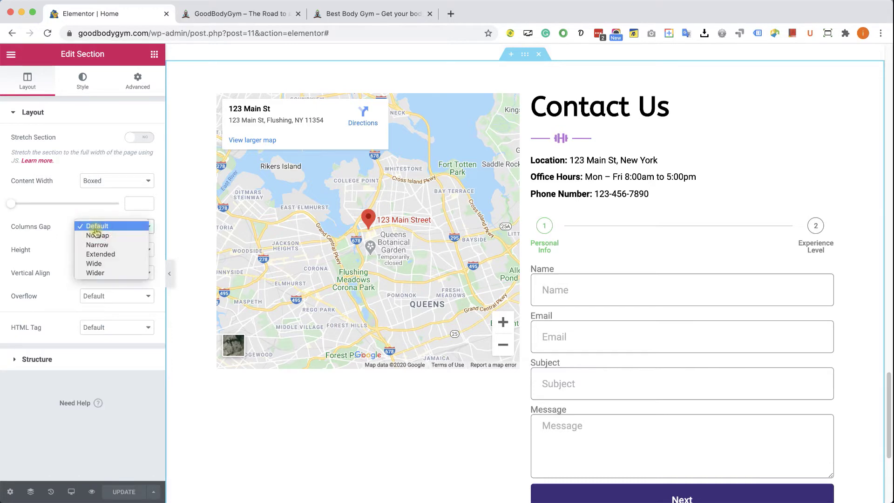
{"action": "left_click", "coordinate": [109, 265]}
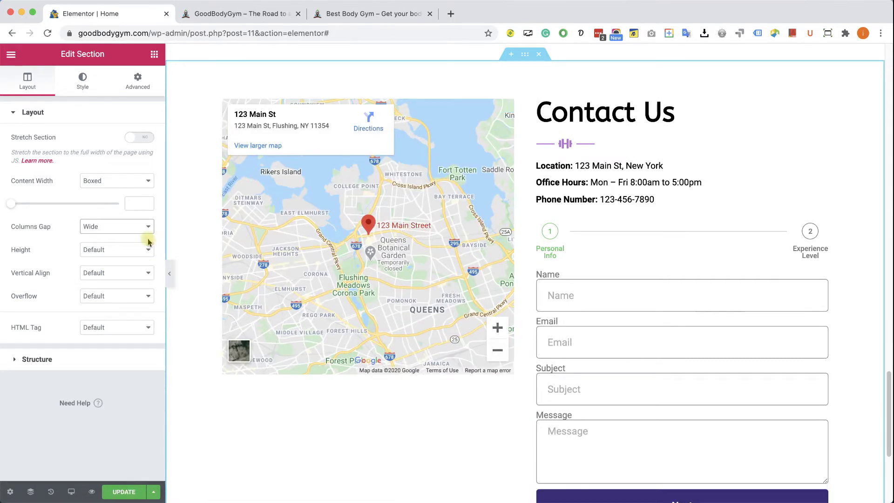
{"action": "left_click", "coordinate": [130, 232]}
{"action": "left_click", "coordinate": [128, 236]}
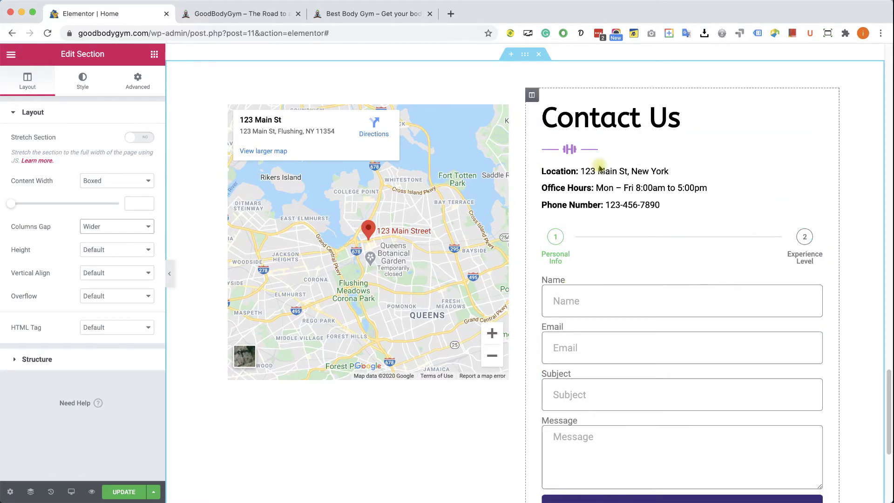
{"action": "scroll", "coordinate": [527, 229], "scroll_direction": "down", "scroll_amount": 2}
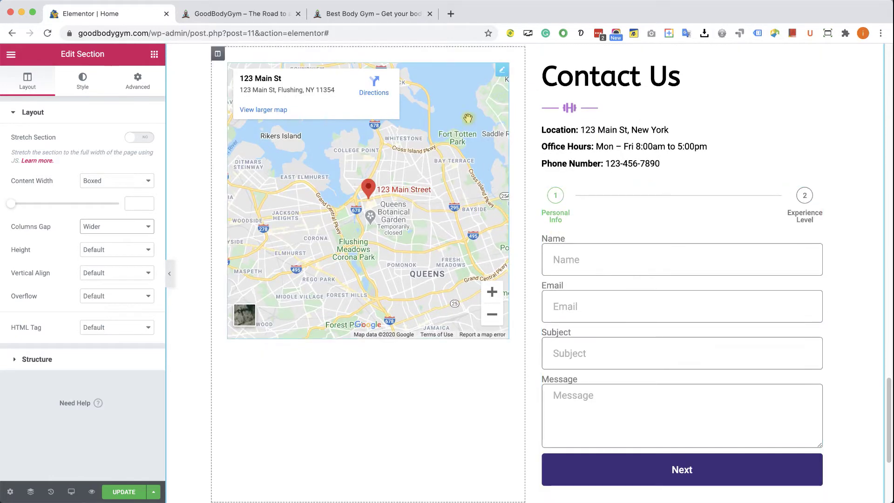
{"action": "left_click", "coordinate": [502, 75]}
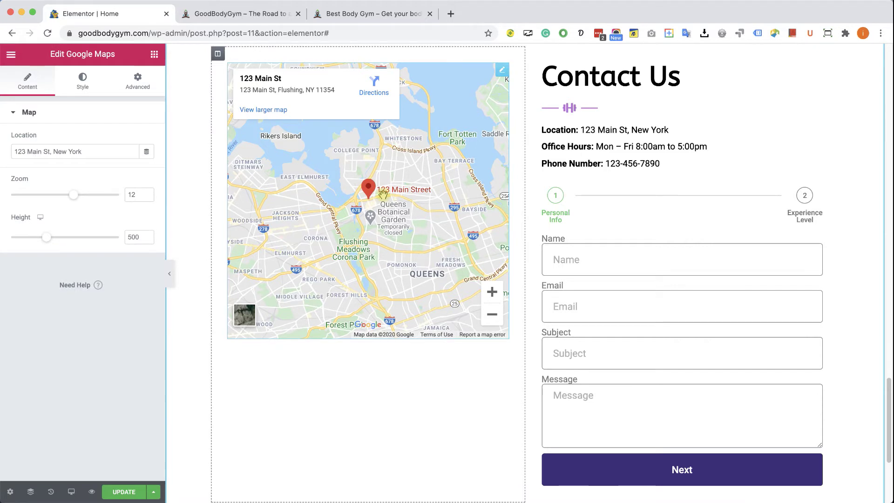
{"action": "left_click_drag", "start_coordinate": [49, 239], "coordinate": [69, 240]}
{"action": "left_click", "coordinate": [149, 238]}
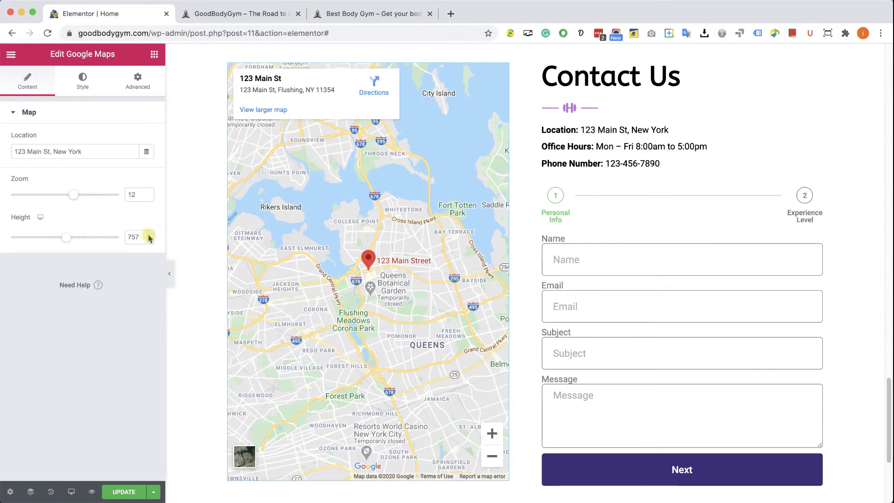
{"action": "left_click", "coordinate": [148, 236]}
{"action": "left_click", "coordinate": [148, 237]}
{"action": "left_click", "coordinate": [148, 236]}
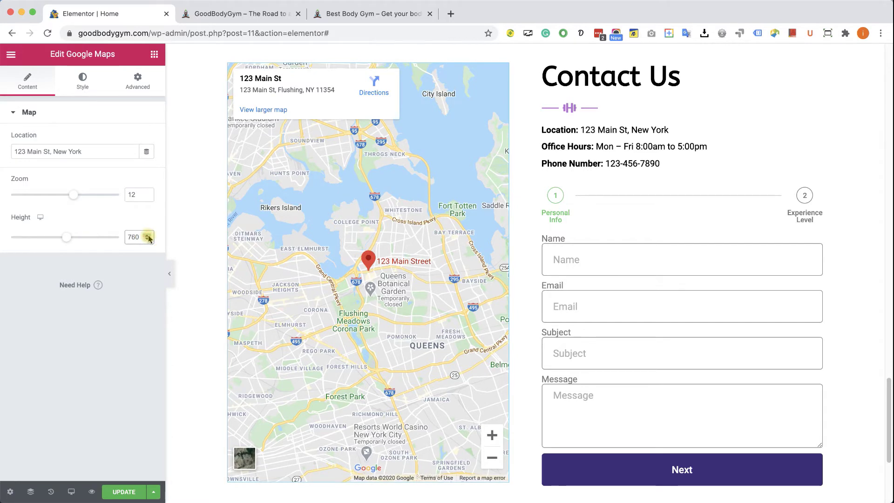
{"action": "scroll", "coordinate": [580, 278], "scroll_direction": "up", "scroll_amount": 1}
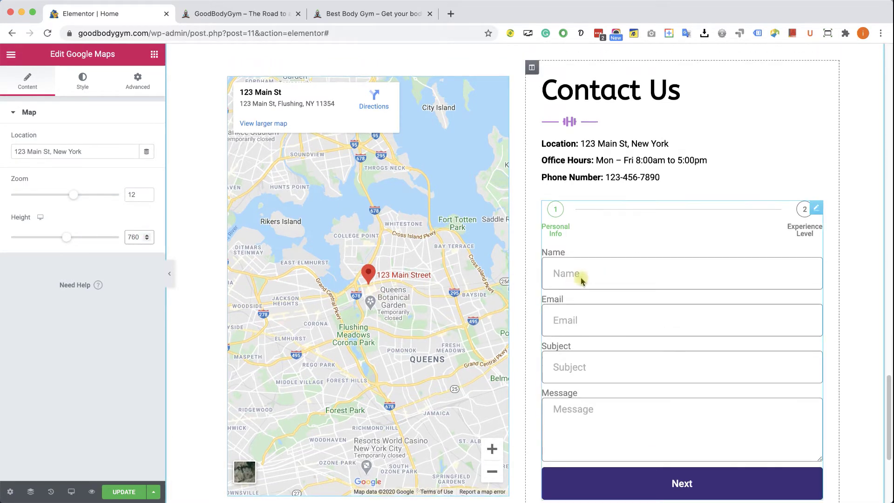
{"action": "scroll", "coordinate": [580, 277], "scroll_direction": "up", "scroll_amount": 2}
{"action": "scroll", "coordinate": [582, 281], "scroll_direction": "down", "scroll_amount": 1}
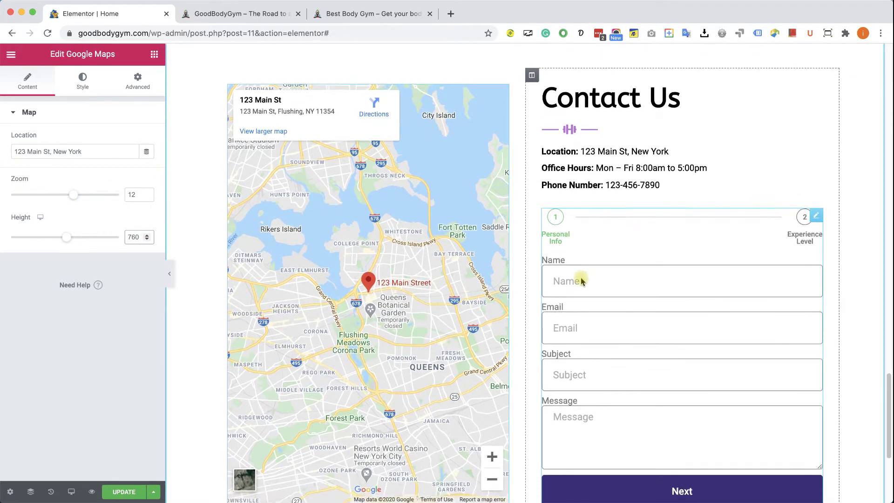
{"action": "scroll", "coordinate": [580, 281], "scroll_direction": "down", "scroll_amount": 1}
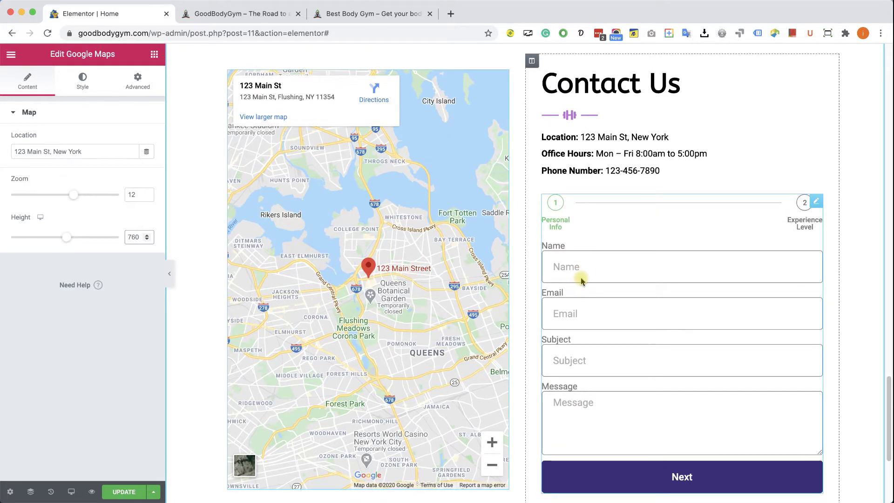
{"action": "scroll", "coordinate": [563, 297], "scroll_direction": "down", "scroll_amount": 1}
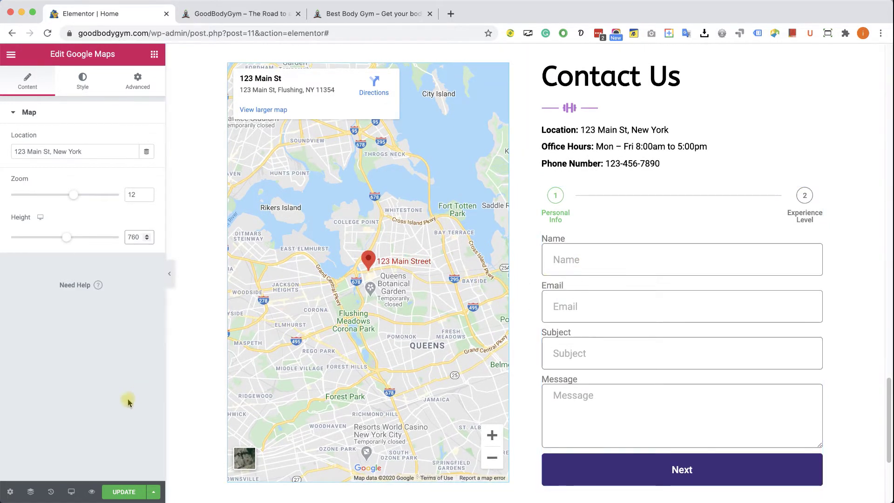
Step: Switch to mobile responsive mode and set the map height to 200
{"action": "mouse_move", "coordinate": [71, 491]}
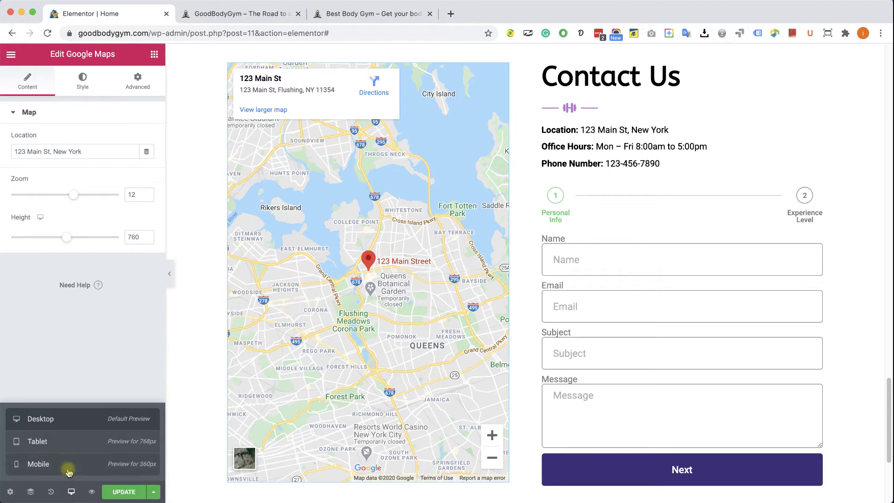
{"action": "left_click", "coordinate": [67, 467]}
{"action": "scroll", "coordinate": [558, 298], "scroll_direction": "down", "scroll_amount": 1}
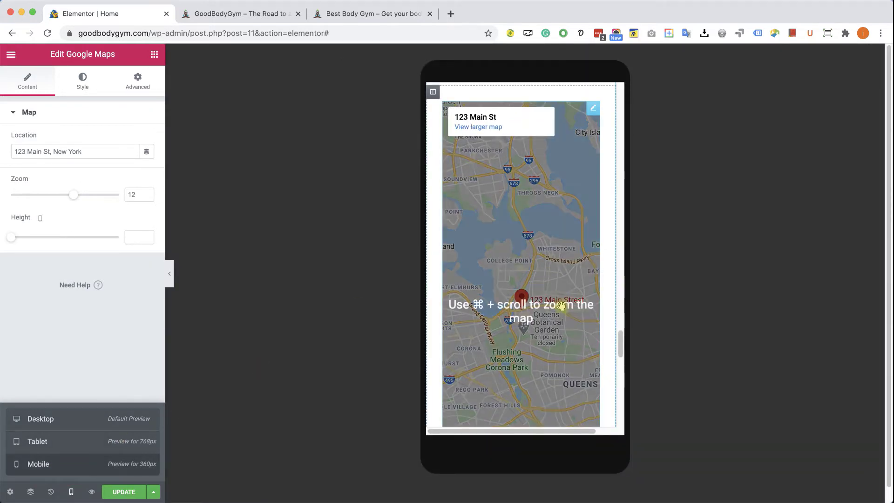
{"action": "scroll", "coordinate": [608, 307], "scroll_direction": "down", "scroll_amount": 10}
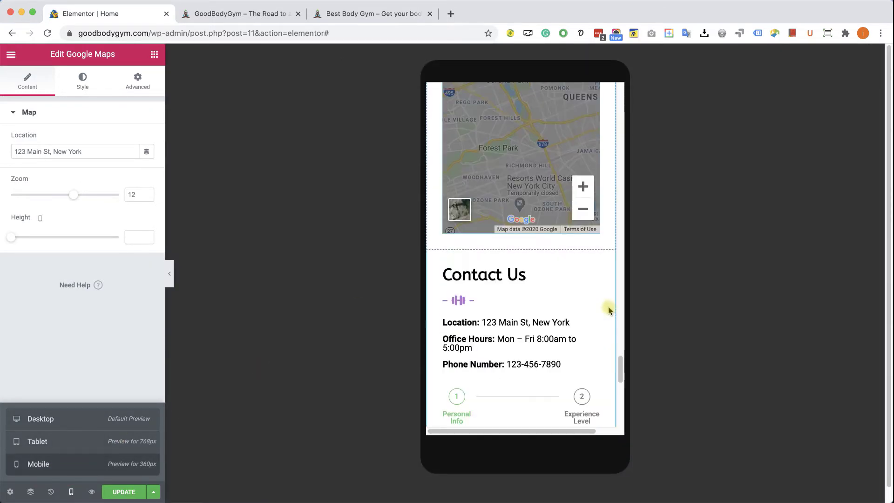
{"action": "scroll", "coordinate": [608, 310], "scroll_direction": "down", "scroll_amount": 2}
{"action": "scroll", "coordinate": [609, 310], "scroll_direction": "up", "scroll_amount": 8}
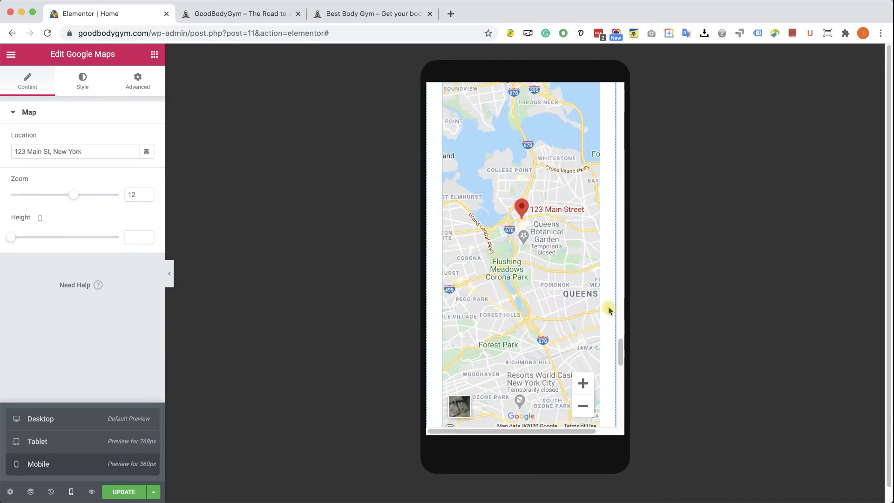
{"action": "scroll", "coordinate": [609, 310], "scroll_direction": "up", "scroll_amount": 3}
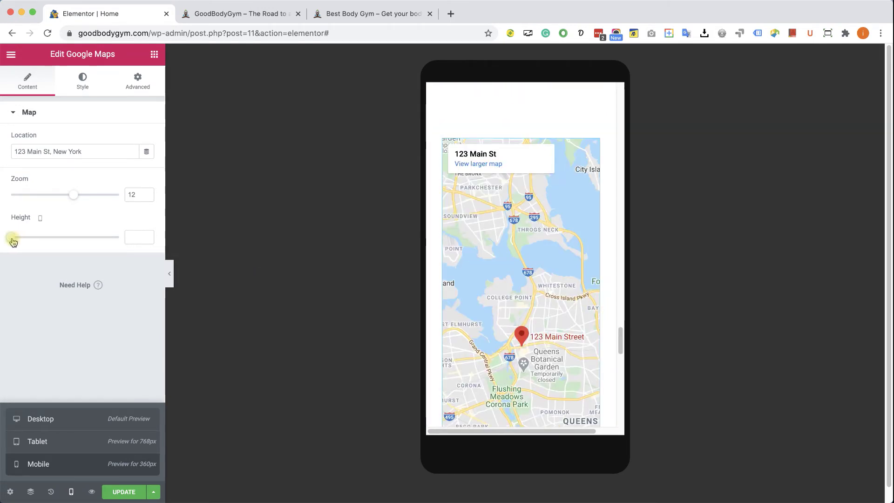
{"action": "left_click_drag", "start_coordinate": [15, 241], "coordinate": [27, 241]}
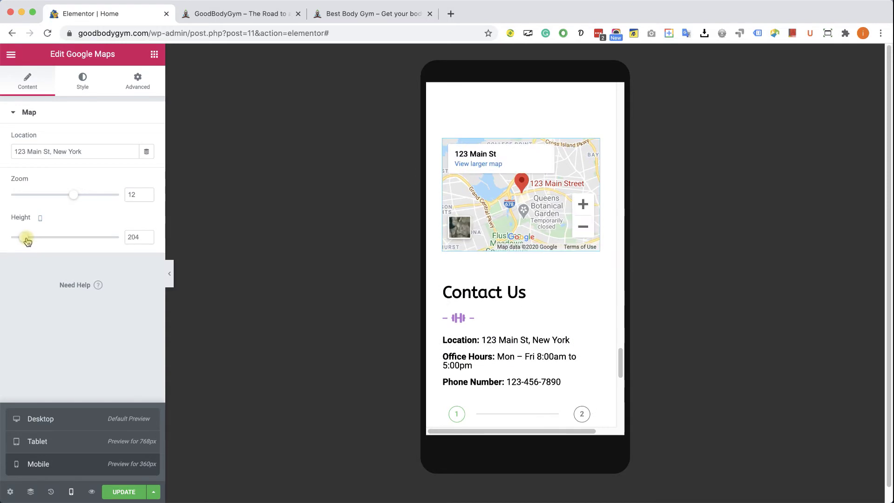
{"action": "left_click", "coordinate": [146, 240]}
{"action": "left_click", "coordinate": [147, 239]}
{"action": "left_click", "coordinate": [146, 240]}
{"action": "left_click", "coordinate": [146, 239]}
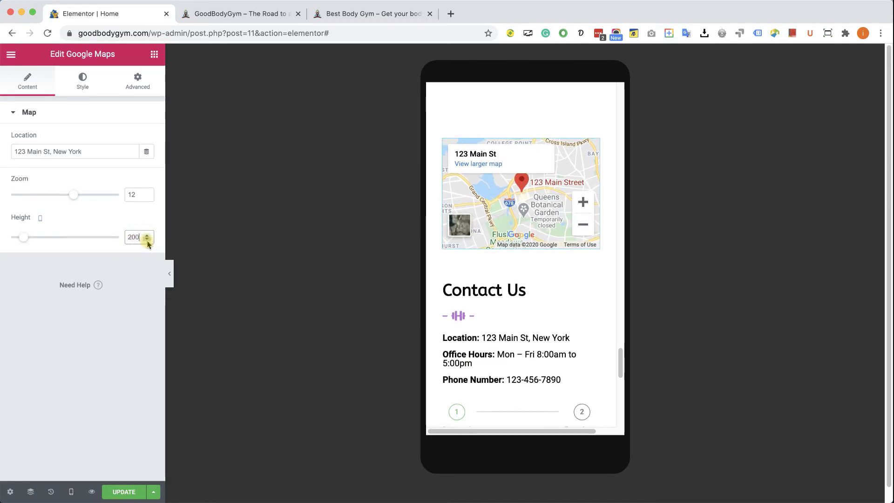
Step: Check the mobile preview, then return to the desktop preview
{"action": "scroll", "coordinate": [593, 307], "scroll_direction": "down", "scroll_amount": 3}
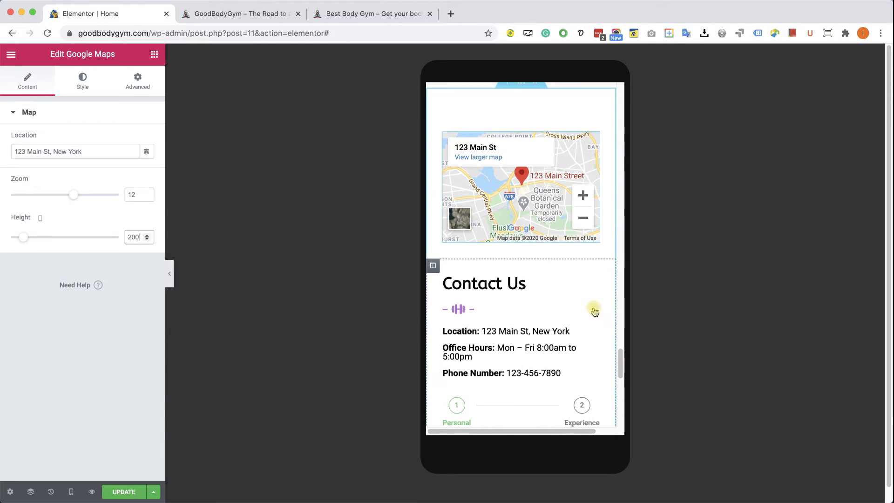
{"action": "scroll", "coordinate": [605, 321], "scroll_direction": "down", "scroll_amount": 4}
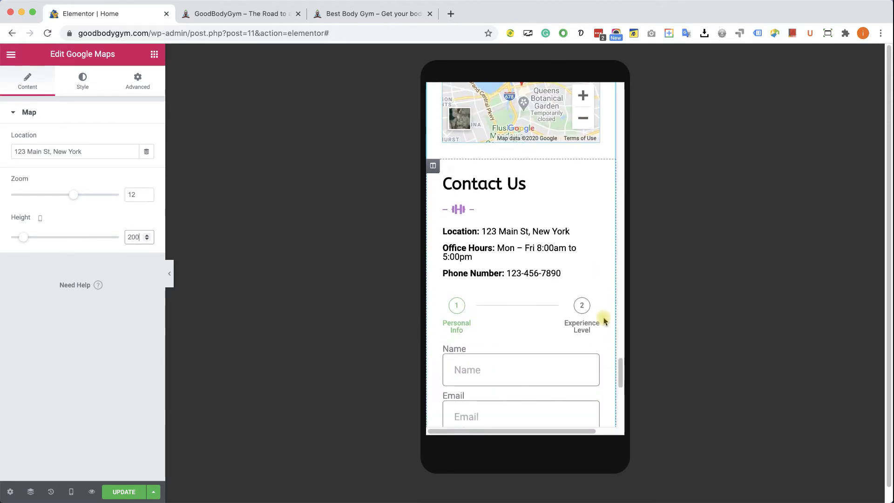
{"action": "scroll", "coordinate": [604, 321], "scroll_direction": "down", "scroll_amount": 12}
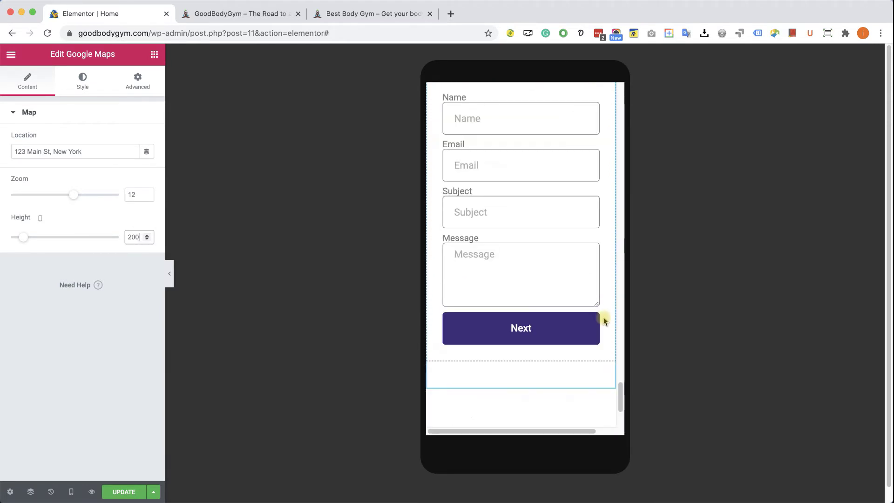
{"action": "scroll", "coordinate": [604, 321], "scroll_direction": "up", "scroll_amount": 20}
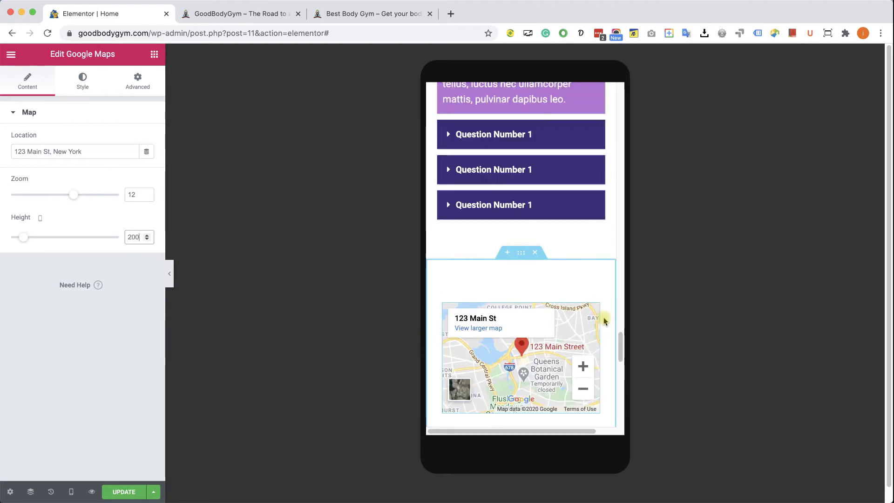
{"action": "scroll", "coordinate": [604, 321], "scroll_direction": "down", "scroll_amount": 6}
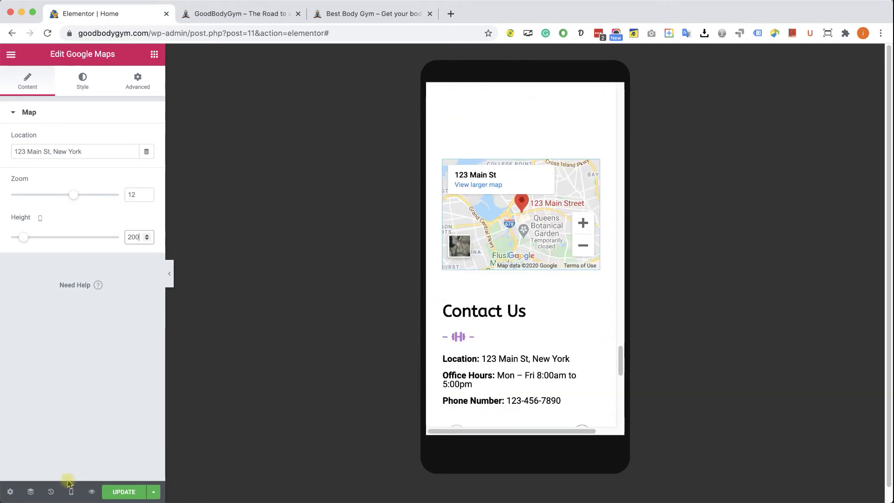
{"action": "mouse_move", "coordinate": [70, 492]}
{"action": "left_click", "coordinate": [60, 419]}
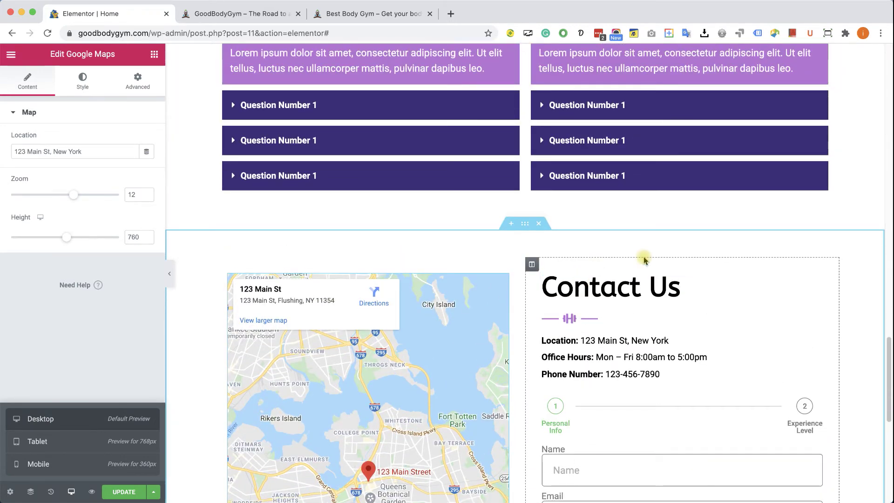
Step: Give the Contact Us section the CSS ID 'contact-us' and update the page
{"action": "left_click", "coordinate": [526, 228]}
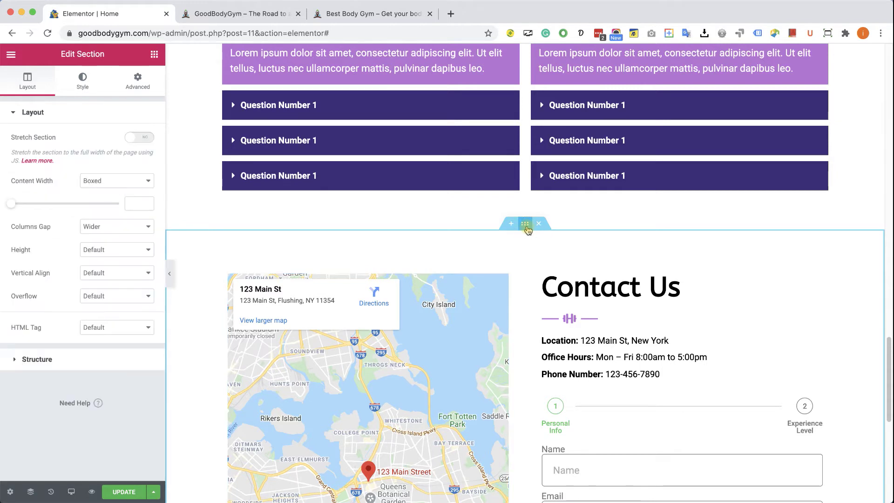
{"action": "left_click", "coordinate": [138, 80]}
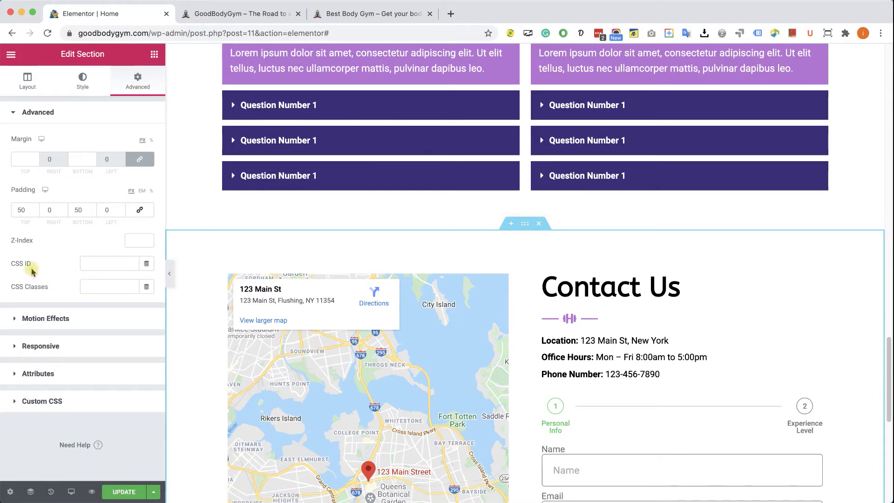
{"action": "left_click", "coordinate": [105, 262]}
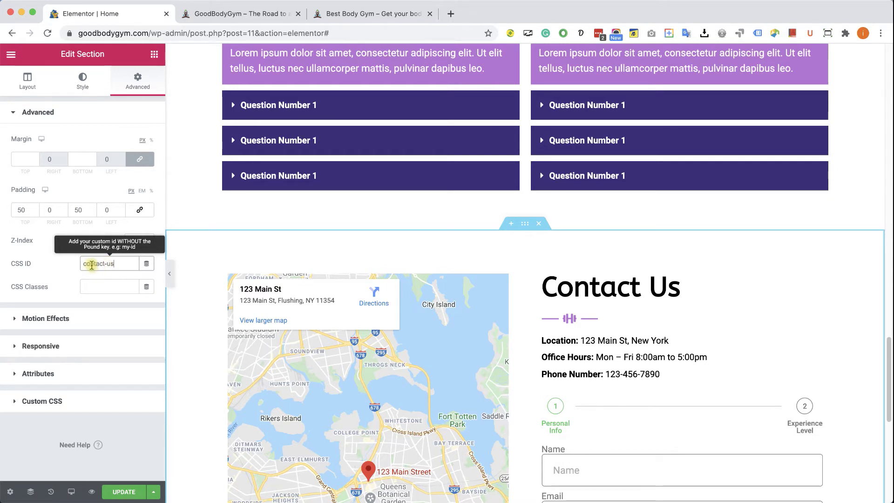
{"action": "left_click", "coordinate": [126, 493]}
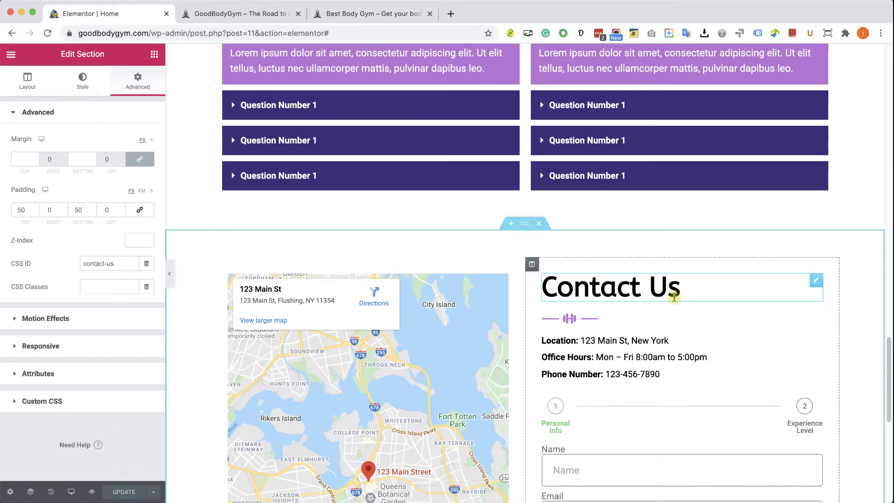
Step: Link both hero Schedule Appointment buttons to #contact-us and update the page
{"action": "left_click_drag", "start_coordinate": [887, 382], "coordinate": [887, 80]}
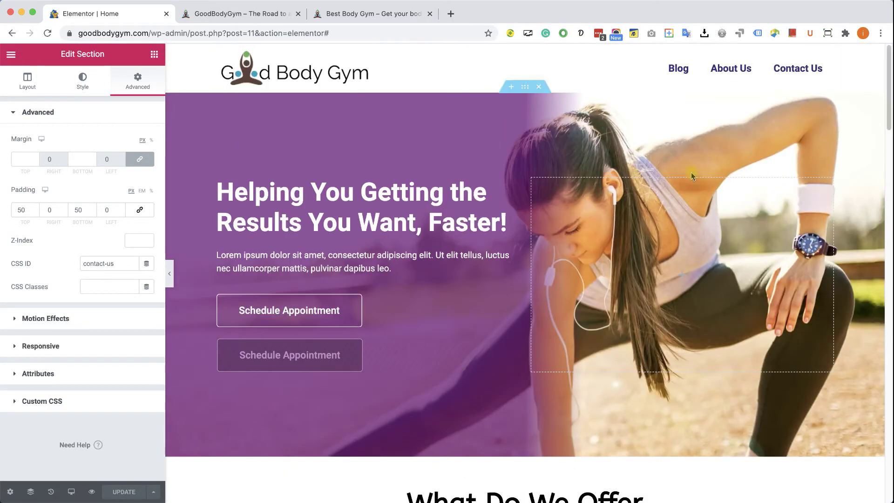
{"action": "left_click", "coordinate": [367, 321]}
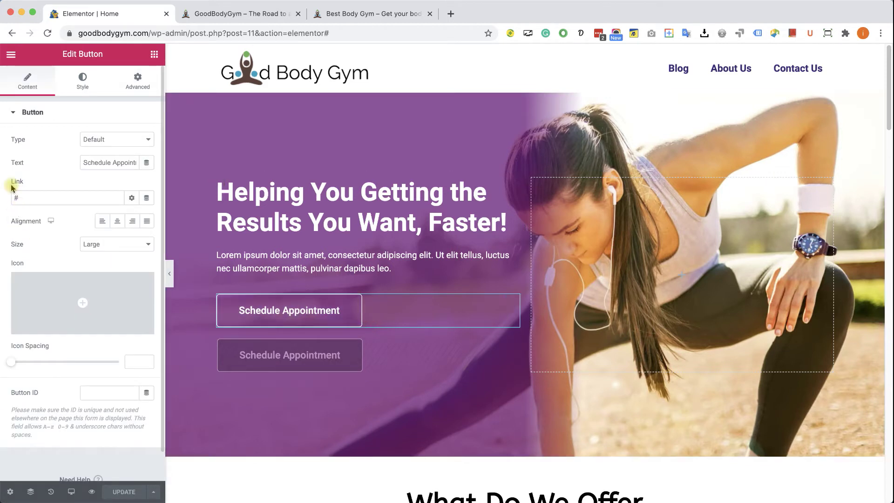
{"action": "left_click", "coordinate": [25, 199]}
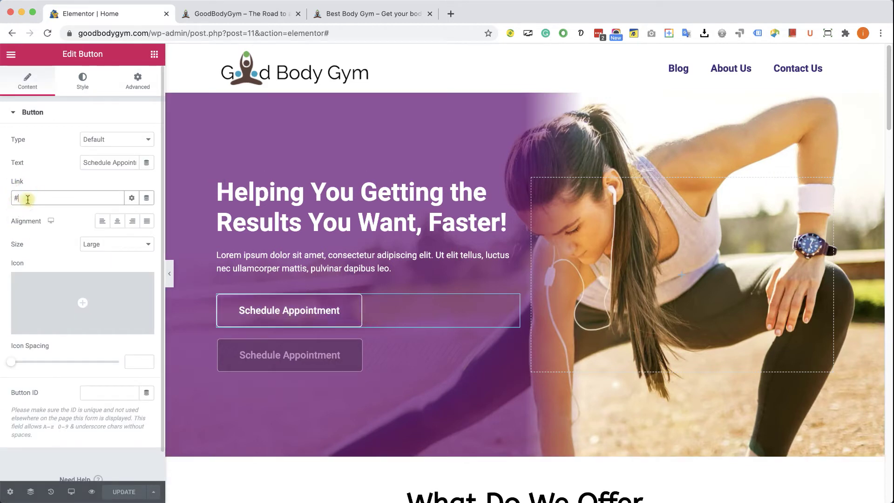
{"action": "type", "text": "contact-us"}
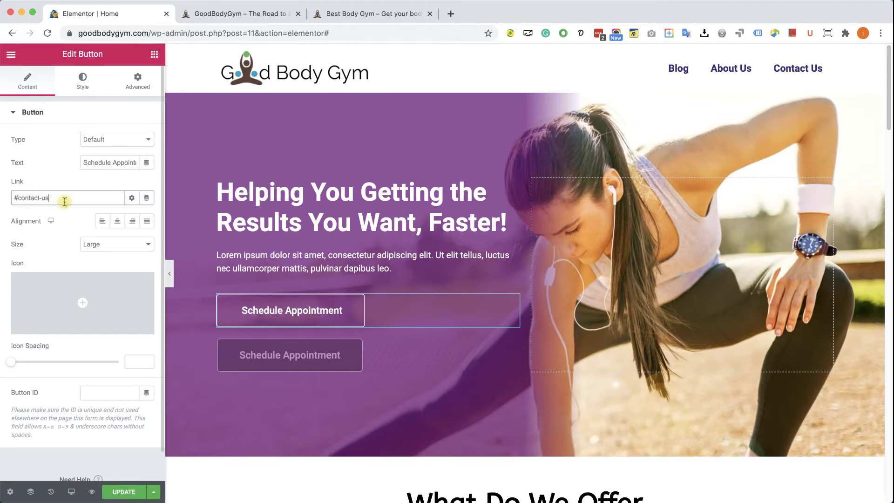
{"action": "left_click", "coordinate": [386, 359]}
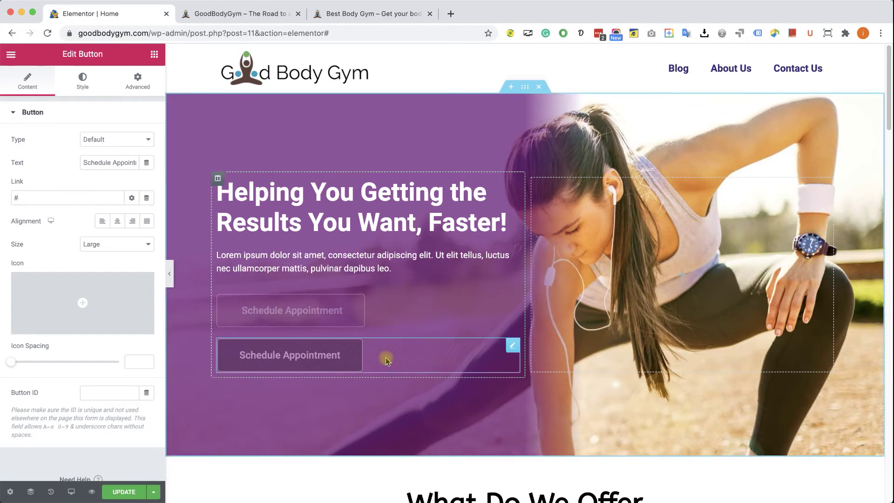
{"action": "left_click", "coordinate": [38, 199]}
{"action": "type", "text": "contact-us"}
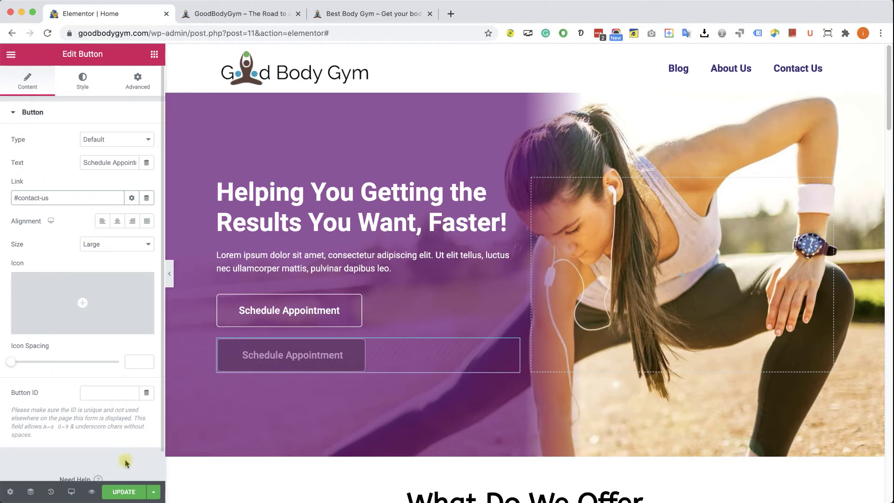
{"action": "left_click", "coordinate": [127, 493]}
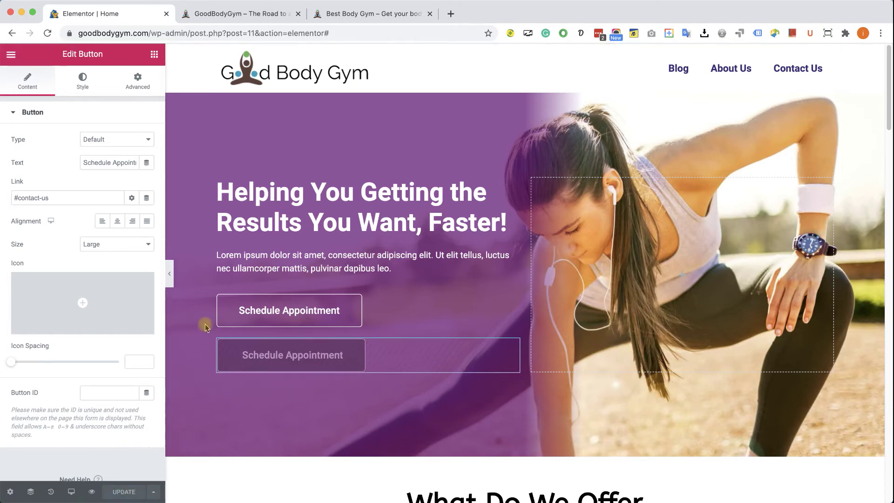
Step: Reload the live home page, confirm Schedule Appointment jumps to Contact Us, then open the Dashboard
{"action": "left_click", "coordinate": [273, 21]}
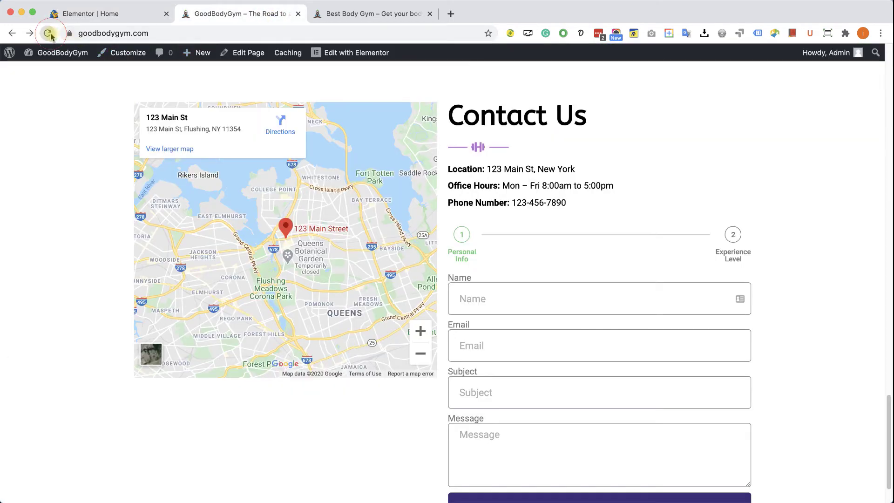
{"action": "left_click", "coordinate": [47, 33]}
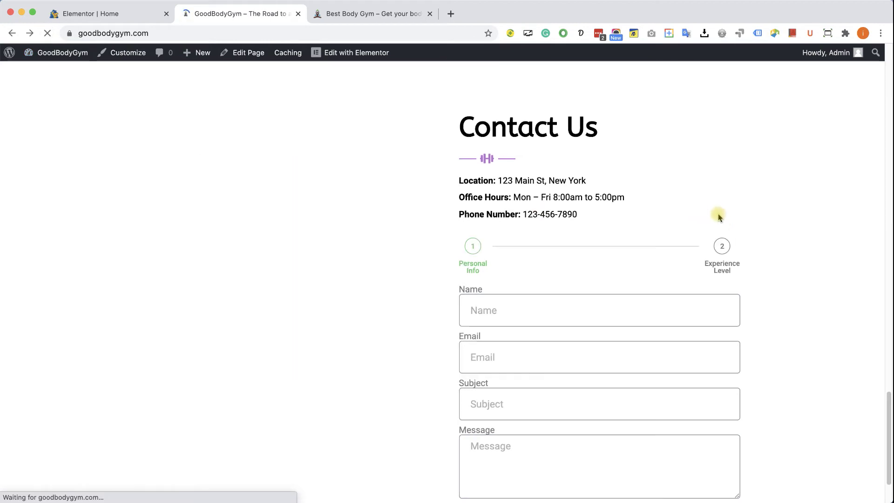
{"action": "scroll", "coordinate": [730, 214], "scroll_direction": "up", "scroll_amount": 15}
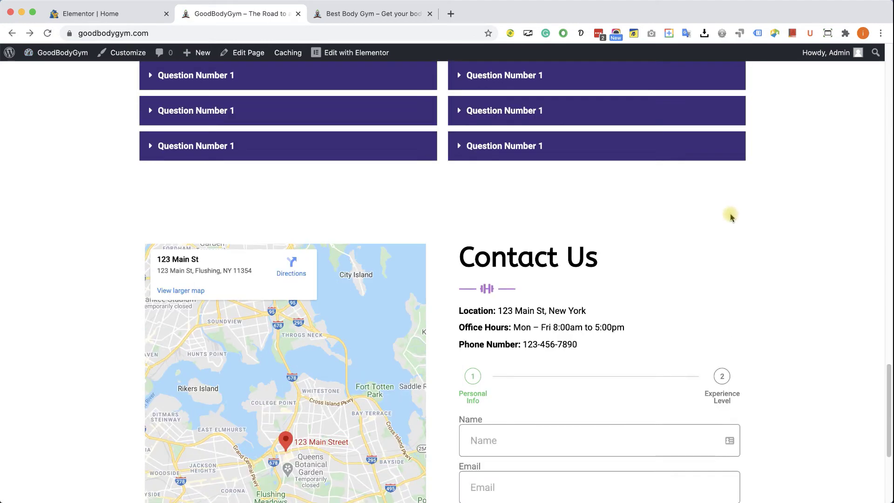
{"action": "scroll", "coordinate": [730, 213], "scroll_direction": "up", "scroll_amount": 15}
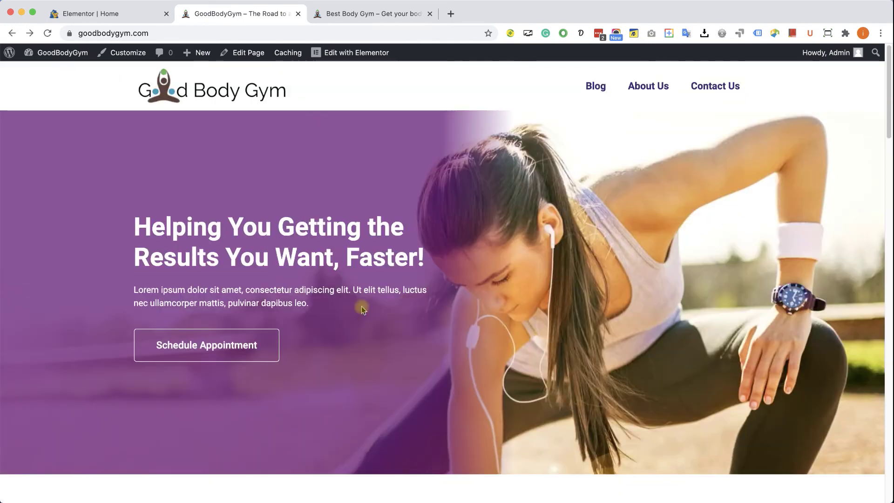
{"action": "left_click", "coordinate": [250, 341]}
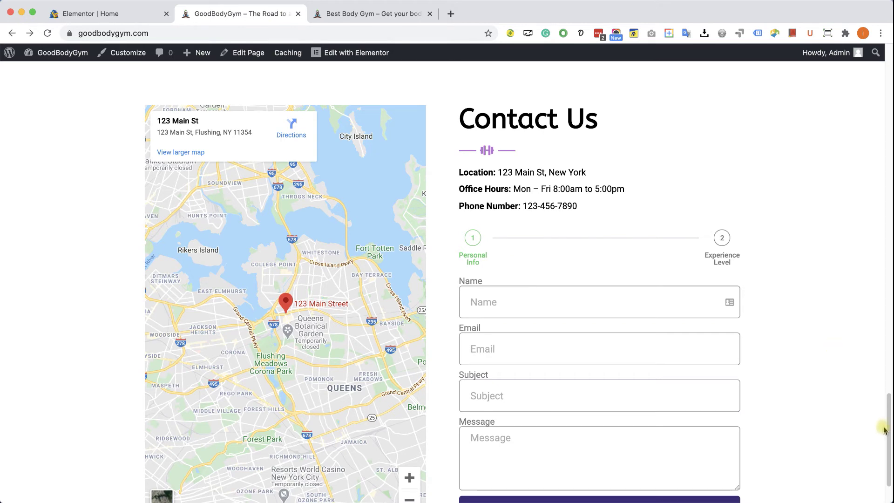
{"action": "left_click_drag", "start_coordinate": [885, 429], "coordinate": [885, 81]}
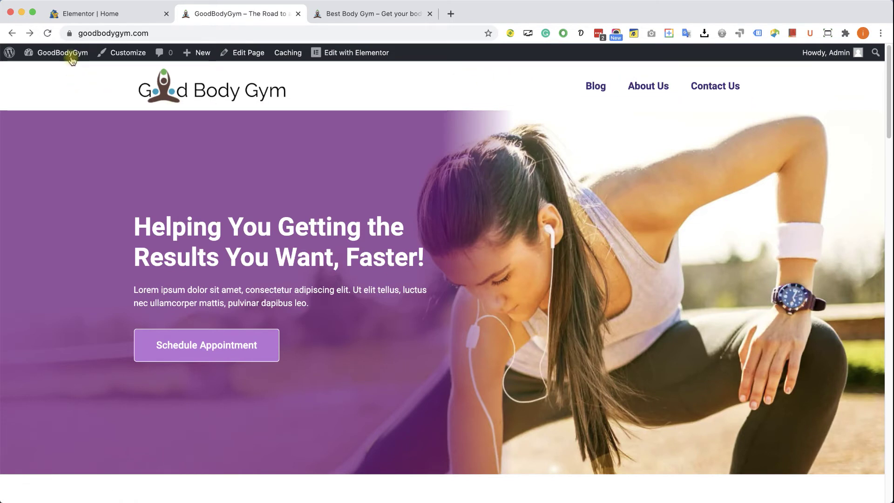
{"action": "left_click", "coordinate": [65, 72], "text": "super"}
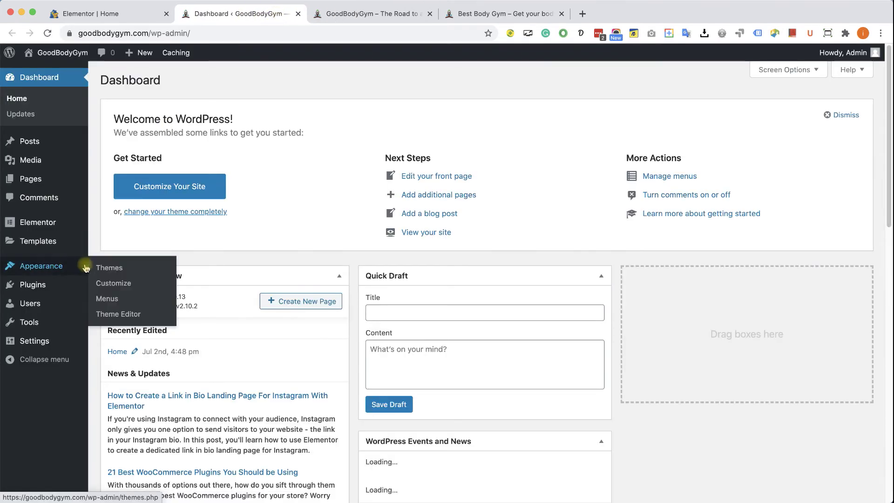
Step: In Appearance > Menus, remove the Contact Us page item from the header menu
{"action": "left_click", "coordinate": [119, 299]}
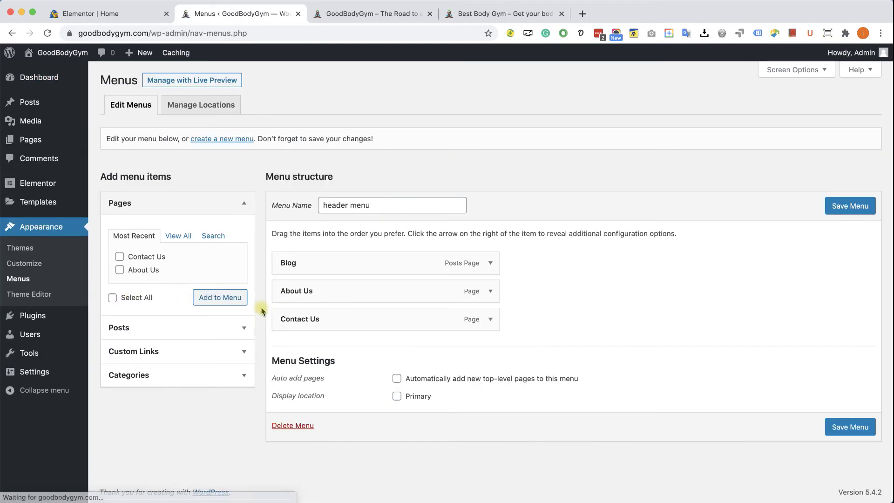
{"action": "left_click", "coordinate": [490, 320]}
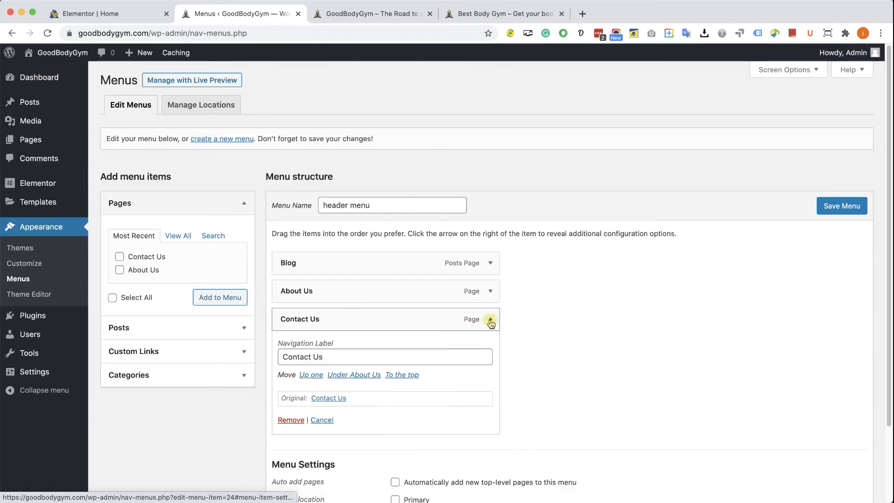
{"action": "left_click", "coordinate": [290, 421]}
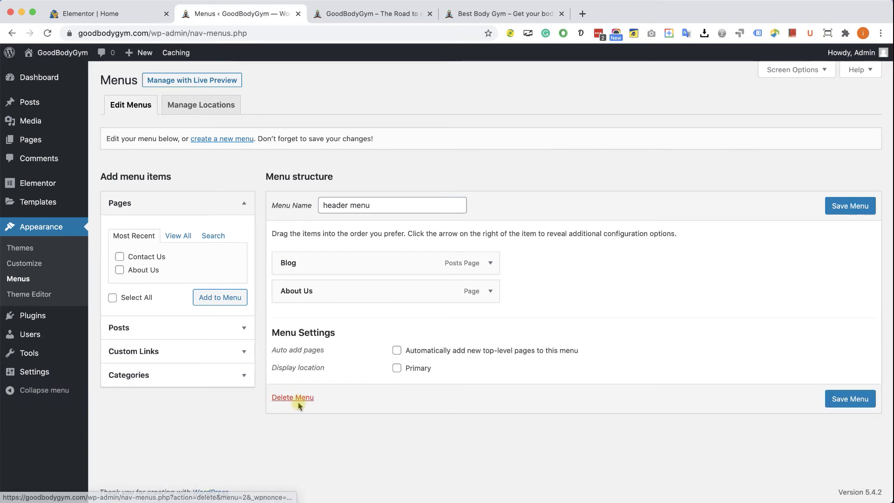
{"action": "left_click", "coordinate": [220, 352]}
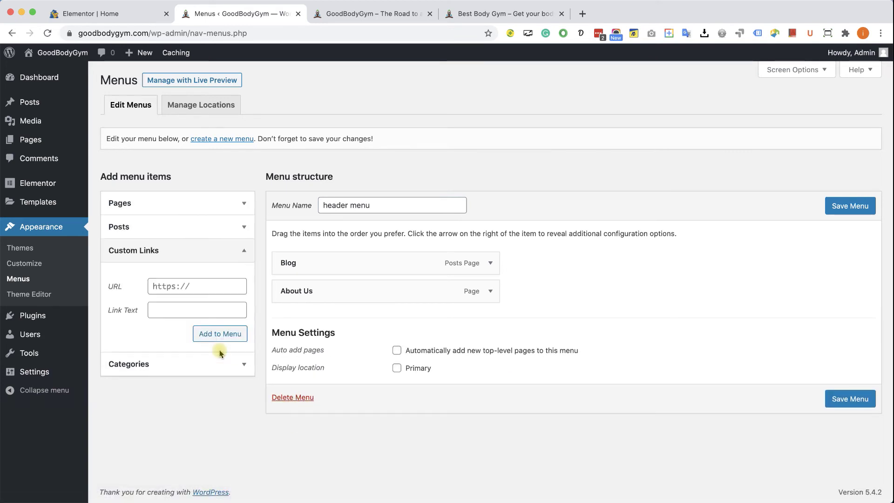
{"action": "left_click", "coordinate": [211, 288]}
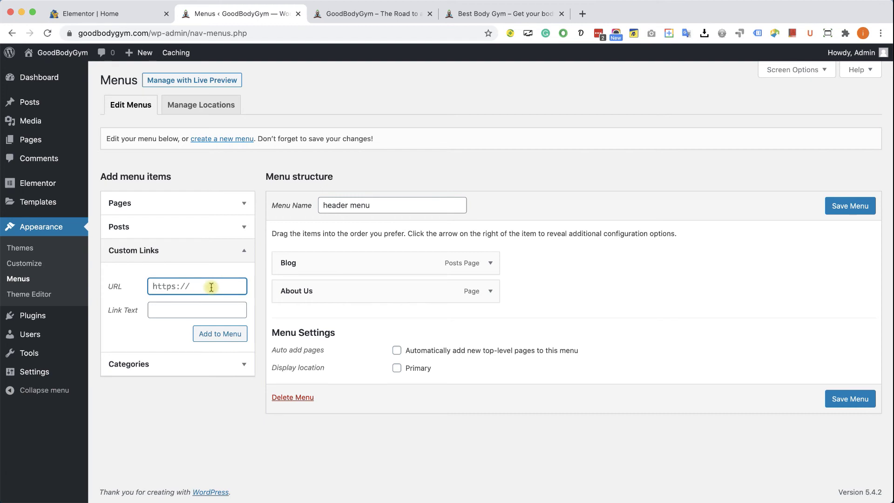
{"action": "left_click", "coordinate": [139, 33]}
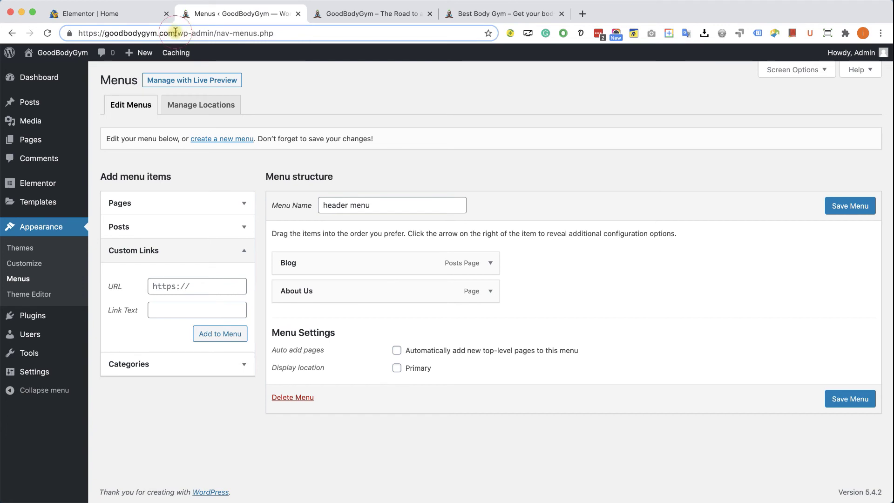
{"action": "left_click_drag", "start_coordinate": [138, 33], "coordinate": [63, 33]}
{"action": "key", "text": "super+c"}
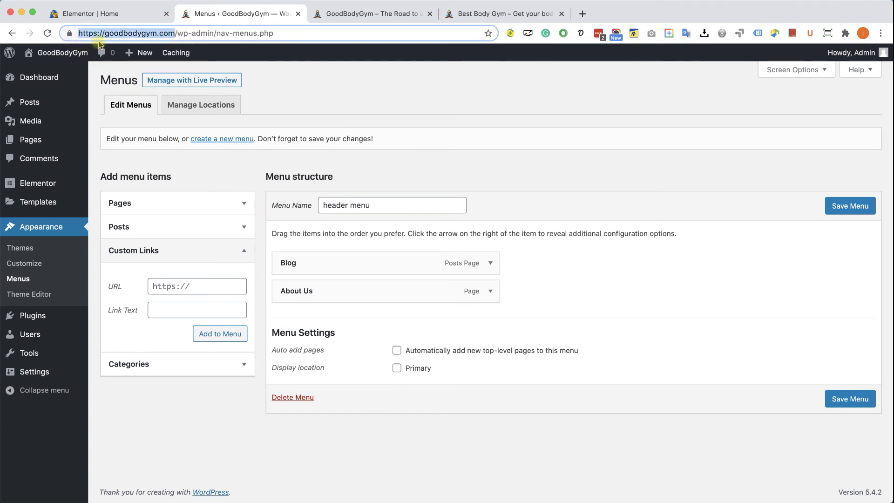
{"action": "left_click", "coordinate": [181, 286]}
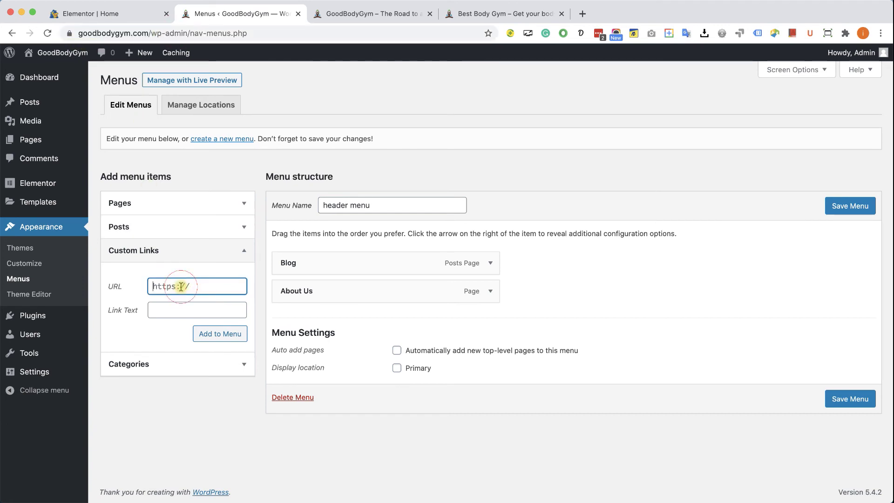
{"action": "key", "text": "super+v"}
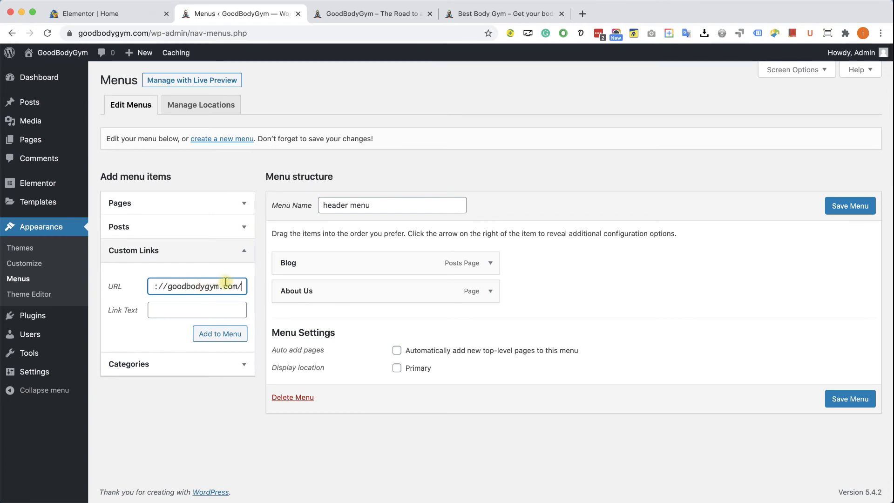
{"action": "type", "text": "#"}
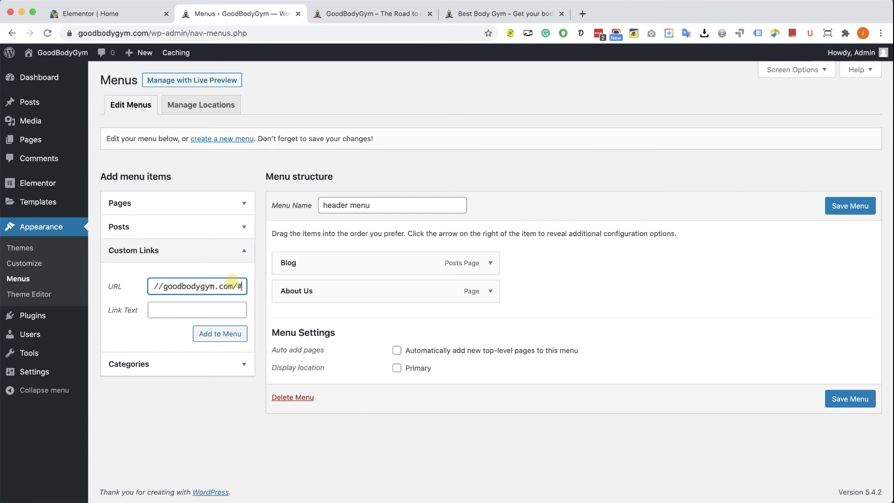
{"action": "type", "text": "contact"}
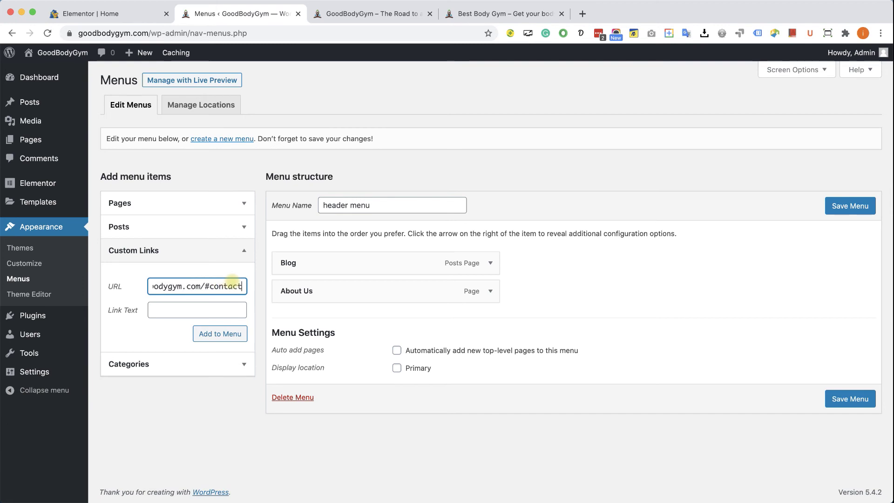
{"action": "type", "text": "-us"}
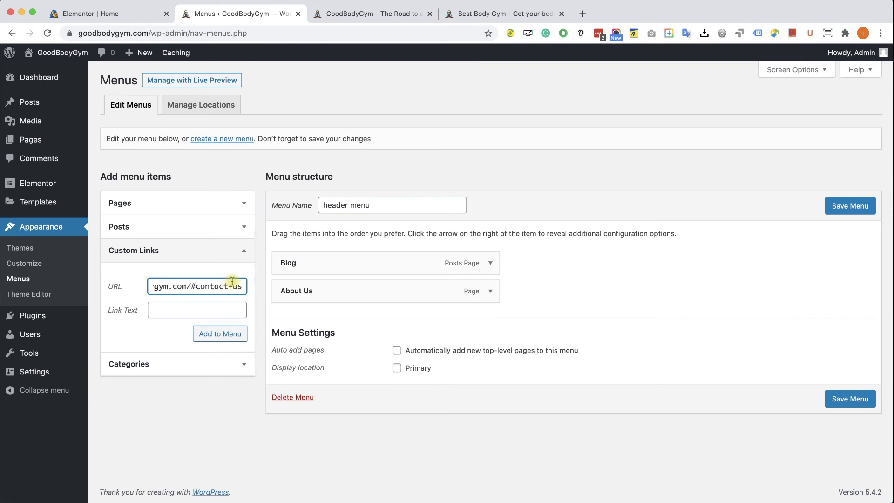
Step: Label the custom link 'Contact Us', add it to the header menu, and save the menu
{"action": "left_click", "coordinate": [231, 308]}
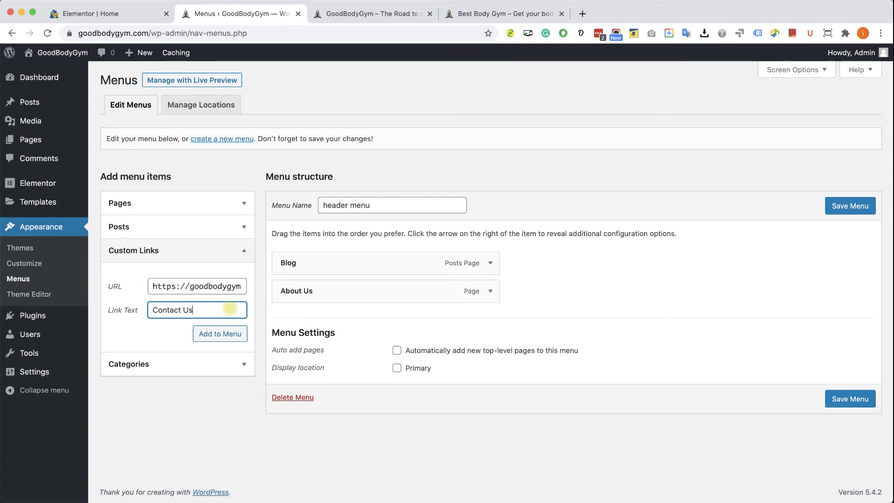
{"action": "left_click", "coordinate": [228, 334]}
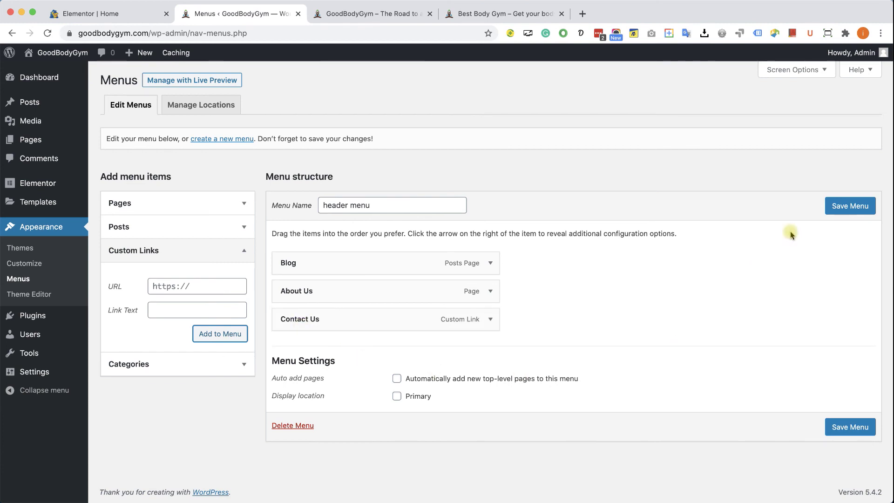
{"action": "left_click", "coordinate": [844, 209]}
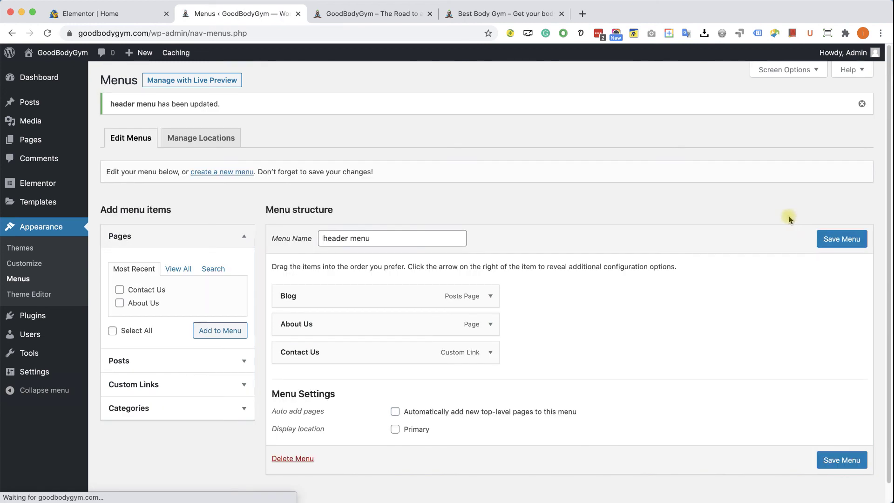
{"action": "left_click", "coordinate": [298, 17]}
Step: Reload the home page and test the Contact Us header link from the home and About Us pages
{"action": "left_click", "coordinate": [47, 33]}
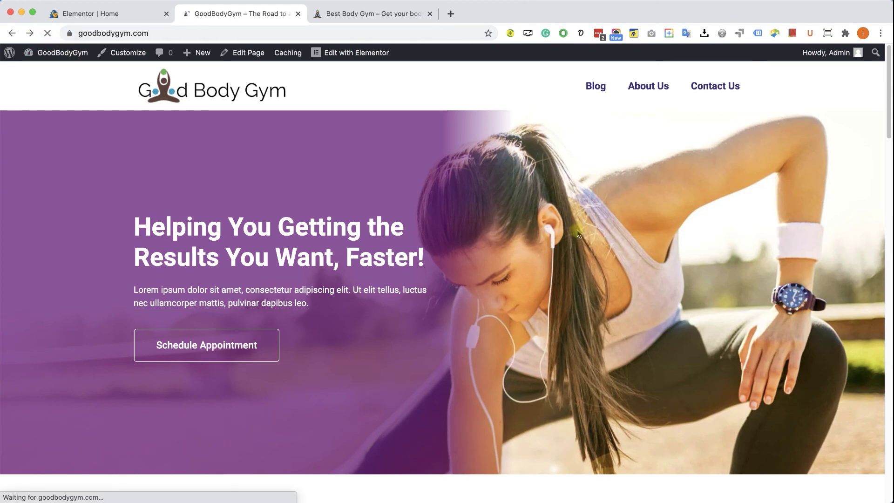
{"action": "left_click", "coordinate": [715, 86]}
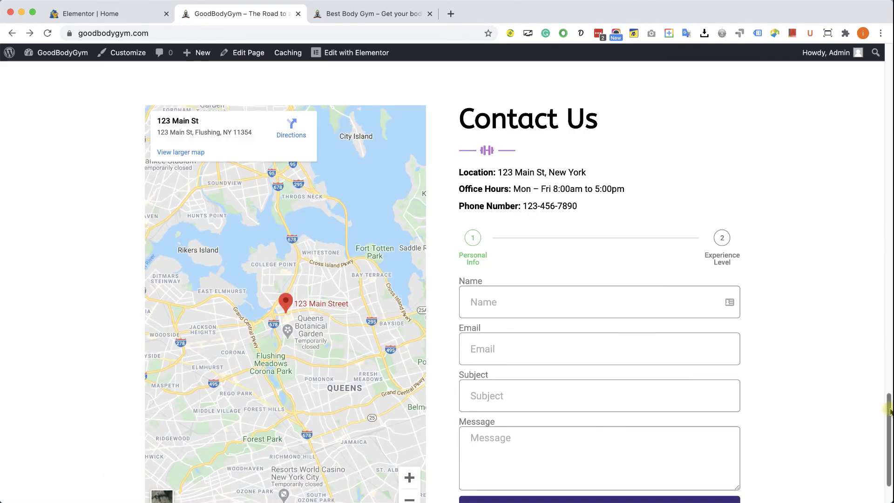
{"action": "scroll", "coordinate": [884, 399], "scroll_direction": "up", "scroll_amount": 10}
{"action": "scroll", "coordinate": [872, 191], "scroll_direction": "up", "scroll_amount": 15}
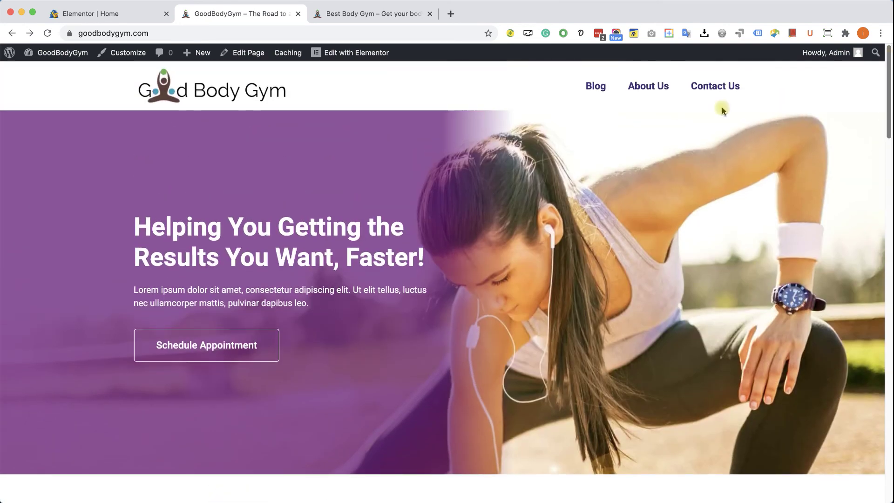
{"action": "left_click", "coordinate": [645, 90]}
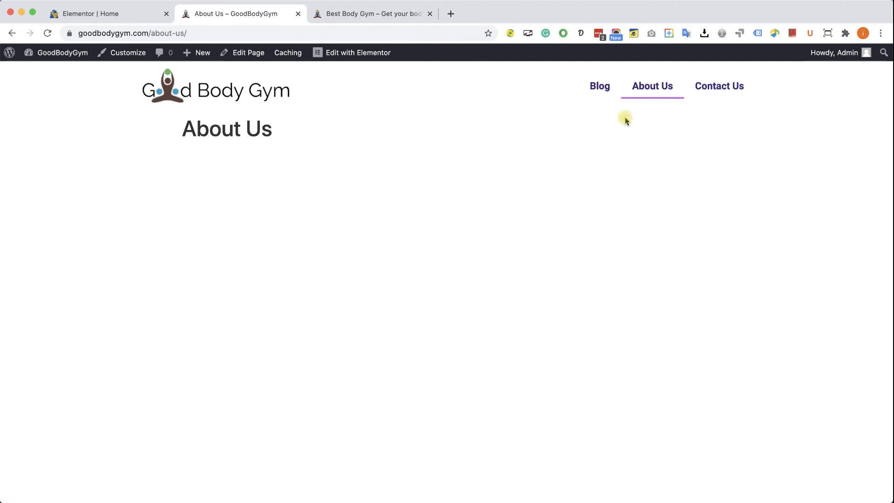
{"action": "left_click", "coordinate": [715, 89]}
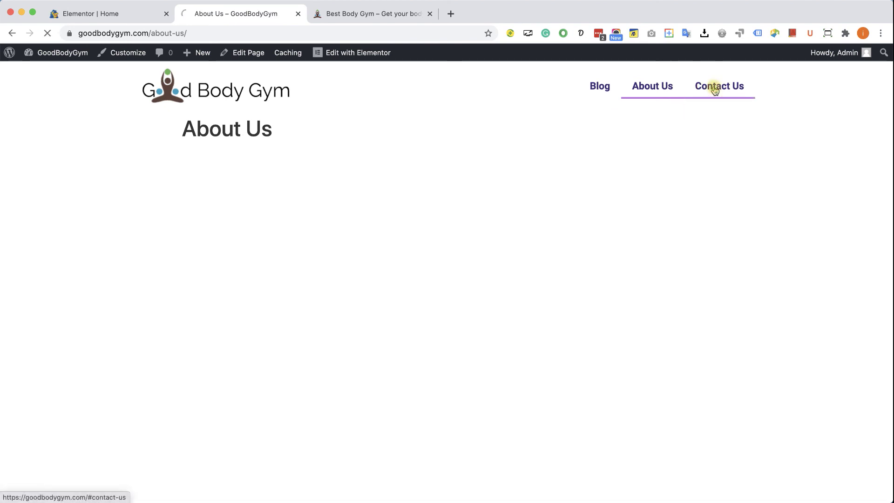